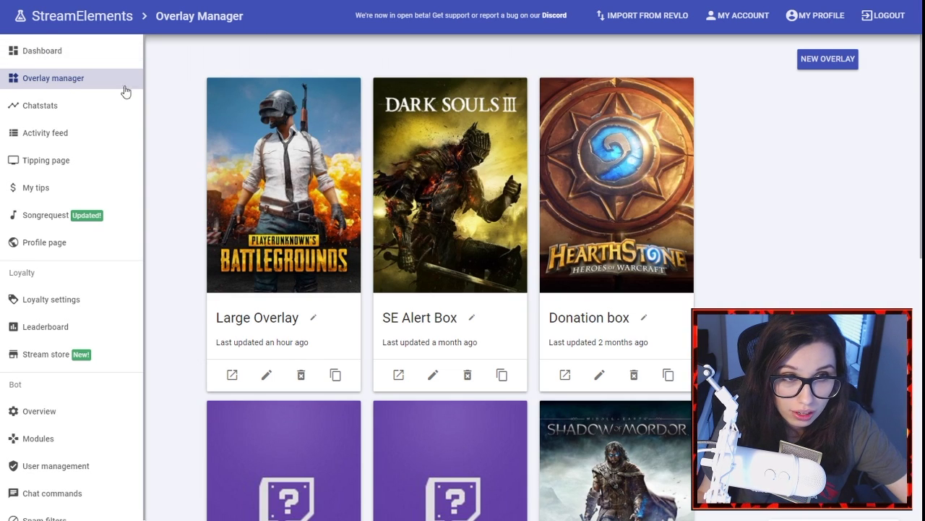
# Step: Scroll through the overlay cards and start creating a new overlay
pyautogui.scroll(-7, 780, 208)
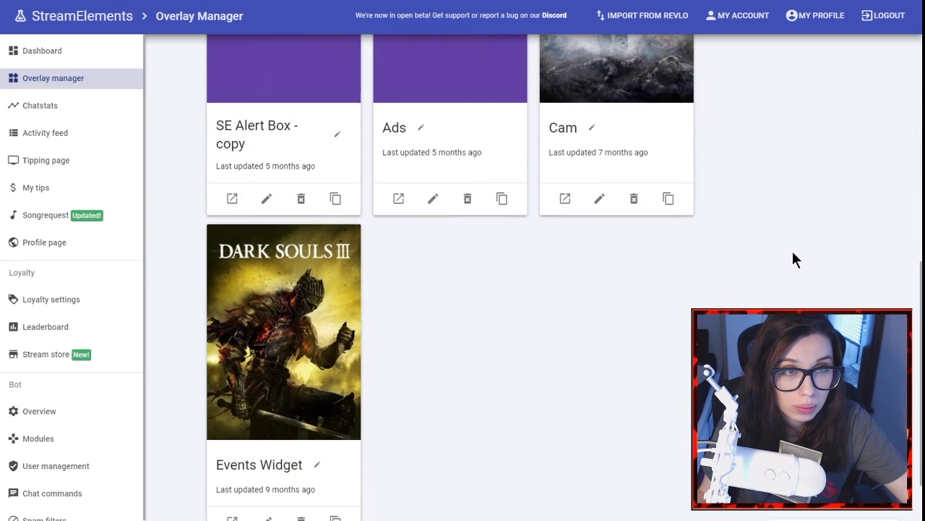
pyautogui.scroll(7, 744, 275)
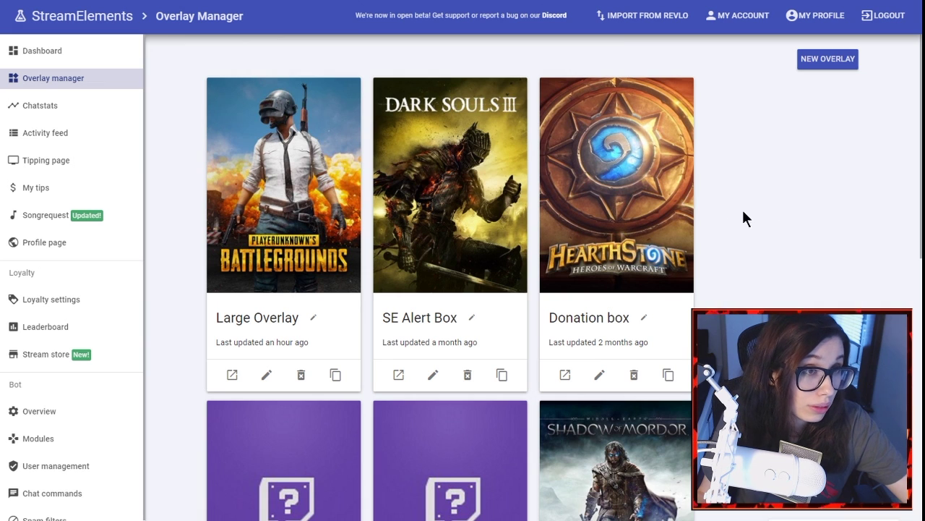
pyautogui.click(828, 61)
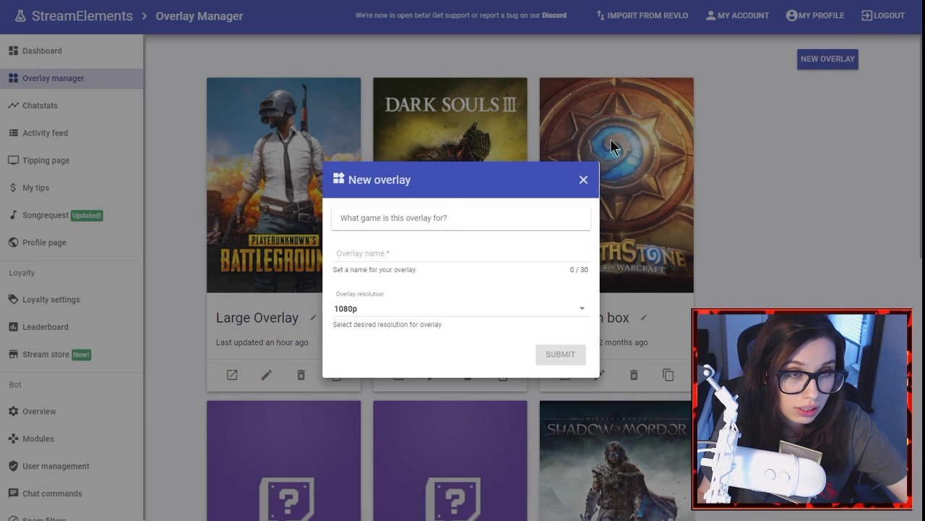
# Step: Create a 1080p overlay 'Test Overlay' for Friday the 13th: The Game and open it for editing
pyautogui.write('fr')
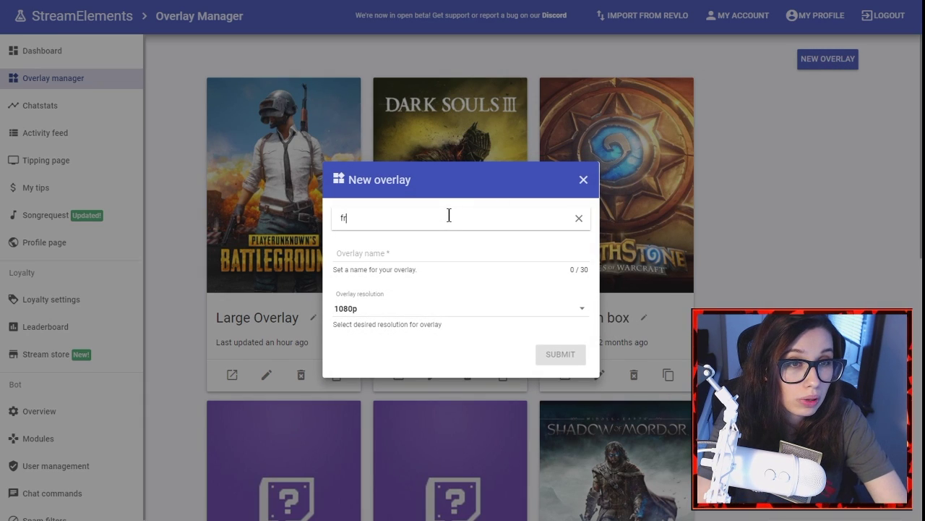
pyautogui.write('iday')
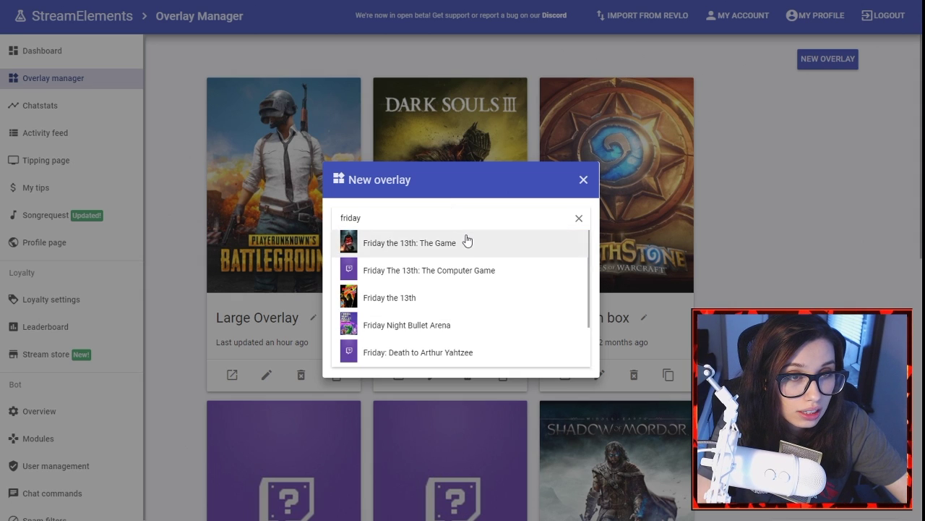
pyautogui.click(468, 239)
pyautogui.click(441, 253)
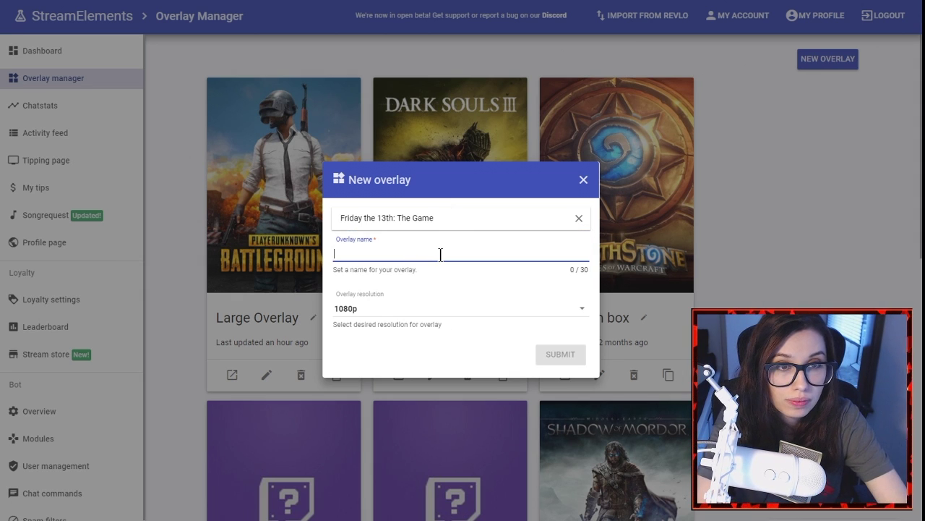
pyautogui.write('tes')
pyautogui.click(404, 270)
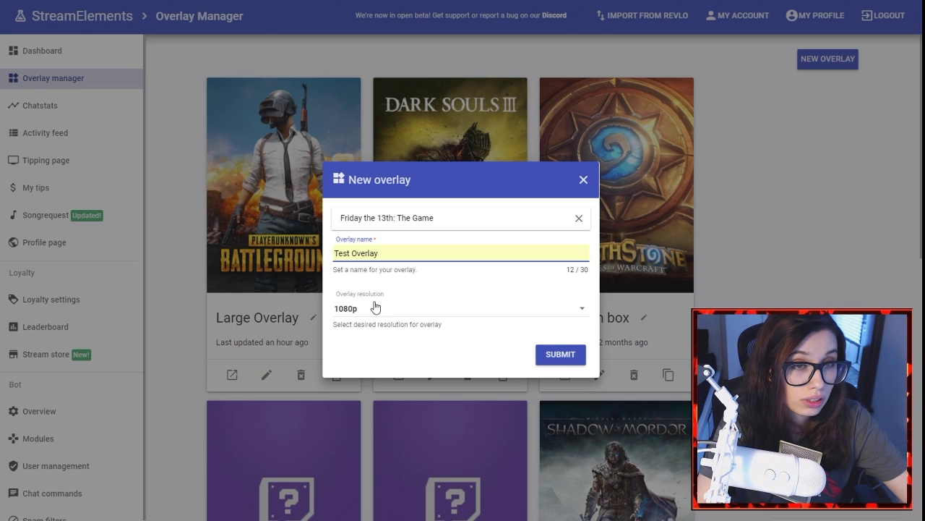
pyautogui.click(577, 364)
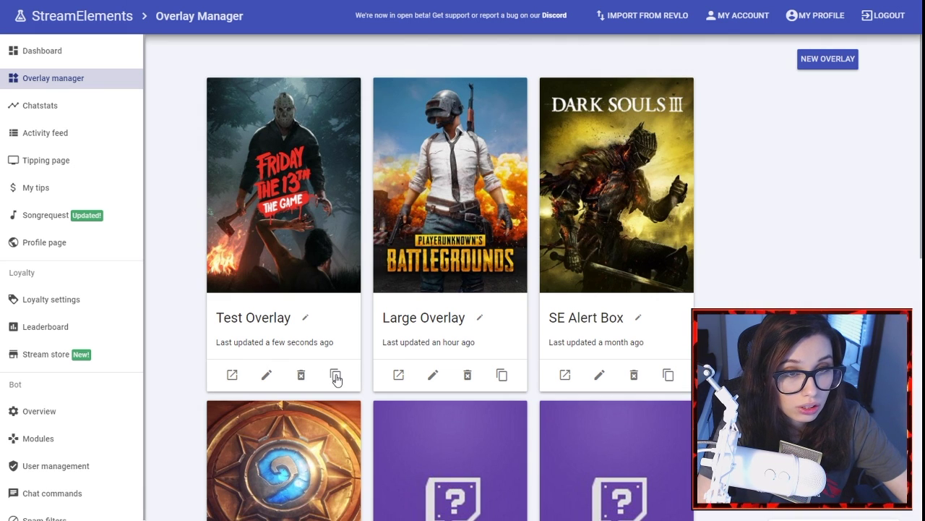
pyautogui.click(268, 376)
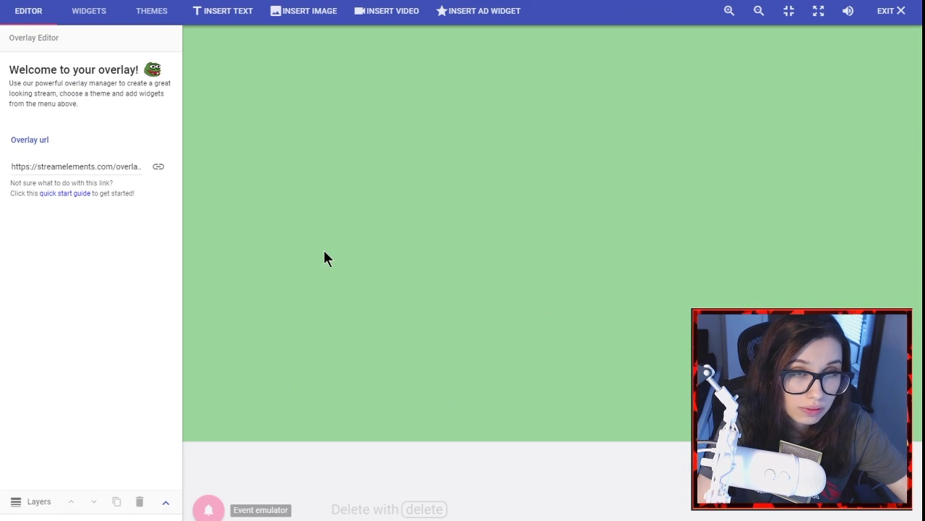
# Step: Look through the ready-made themes, then add an AlertBox widget to the overlay
pyautogui.click(163, 13)
pyautogui.scroll(-10, 427, 156)
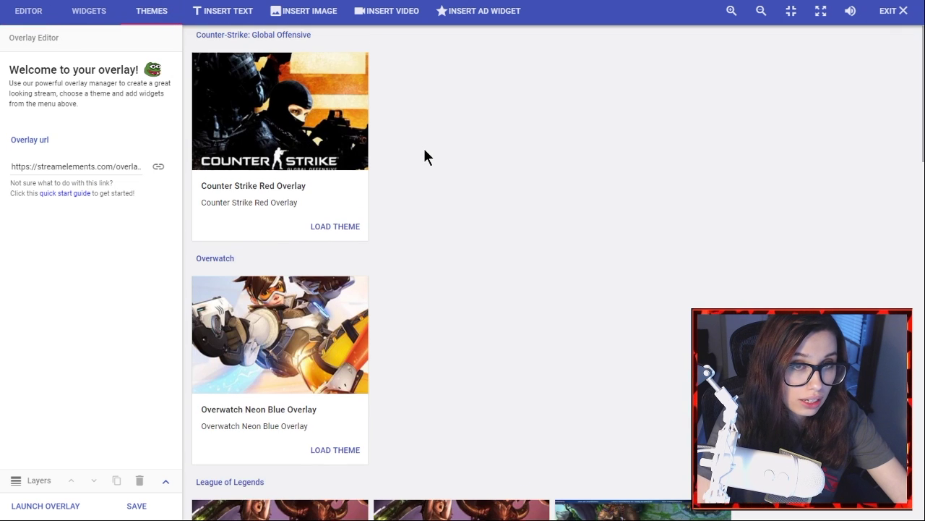
pyautogui.scroll(-7, 425, 154)
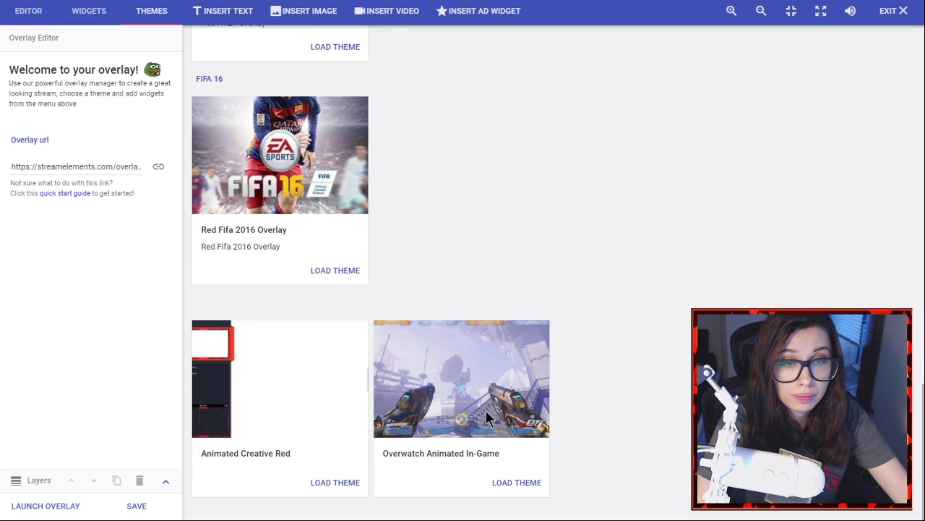
pyautogui.scroll(15, 549, 419)
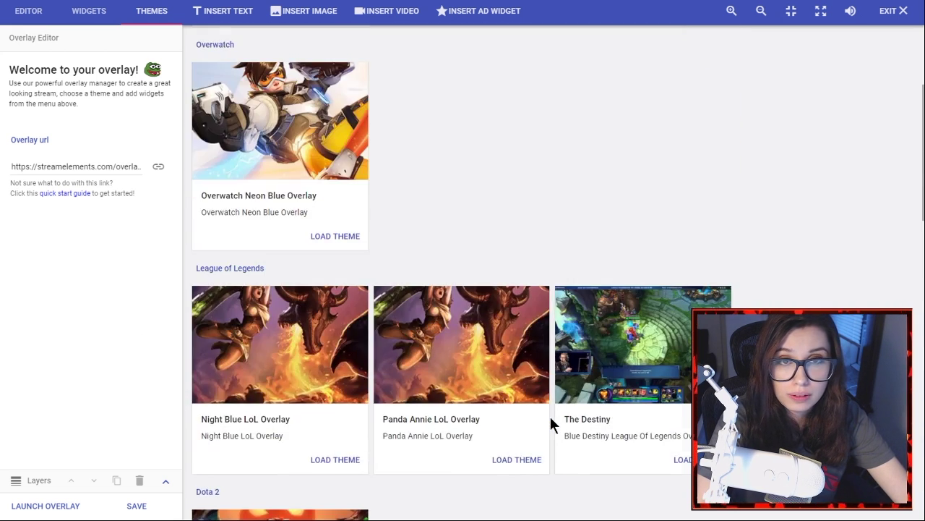
pyautogui.click(87, 14)
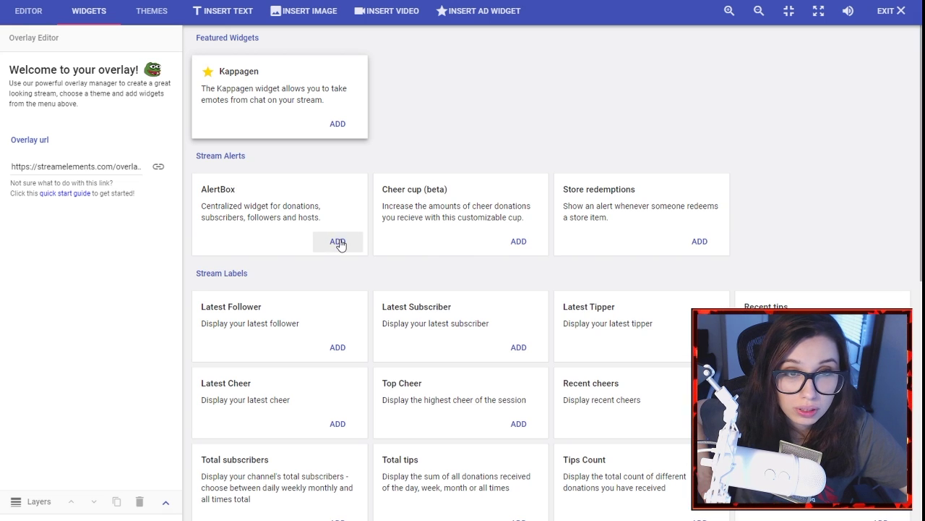
pyautogui.click(337, 242)
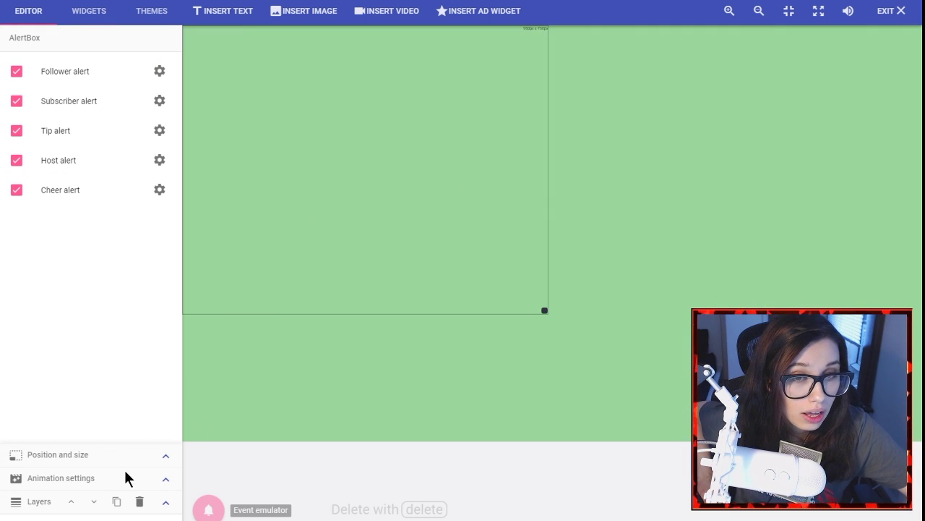
# Step: Size the AlertBox to about 894×700 px and centre it on the canvas
pyautogui.click(164, 460)
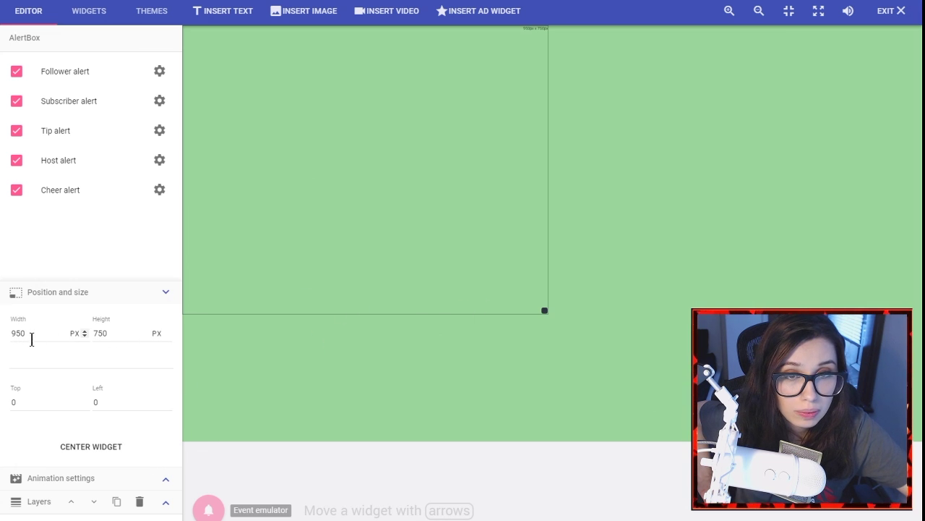
pyautogui.moveTo(543, 311); pyautogui.dragTo(522, 292)
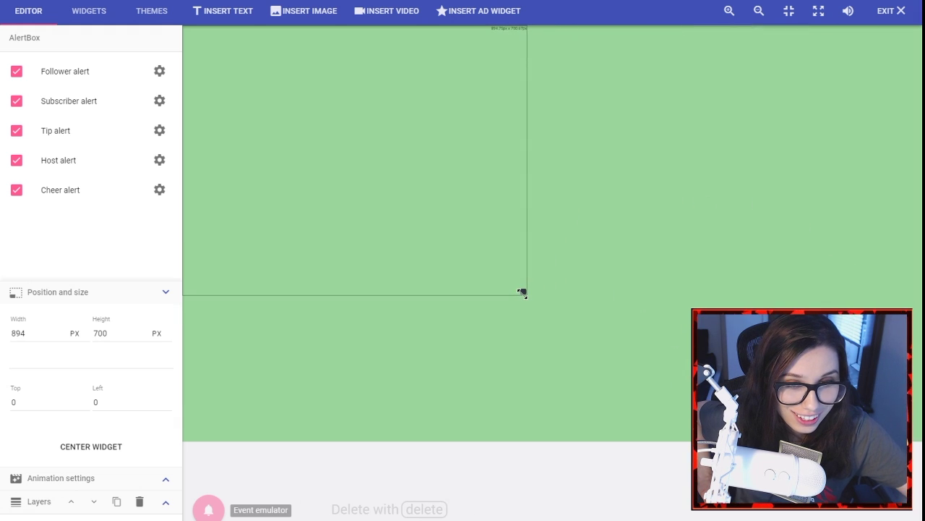
pyautogui.click(88, 452)
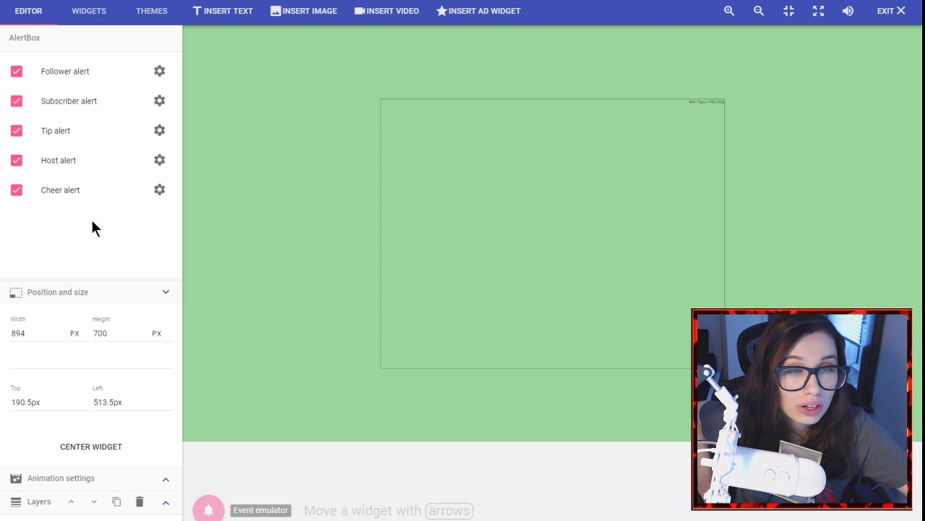
# Step: Toggle the follower alert off and back on, checking the widgets catalog and canvas
pyautogui.click(18, 75)
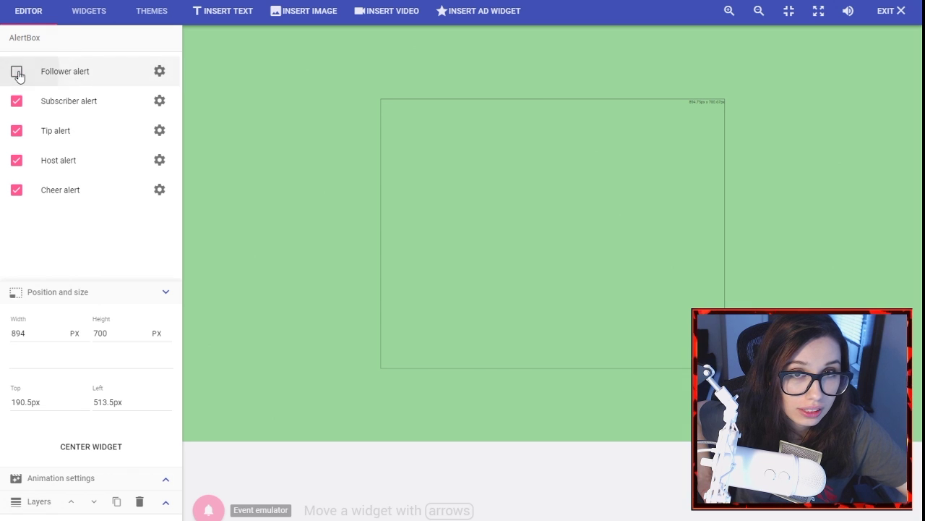
pyautogui.click(18, 75)
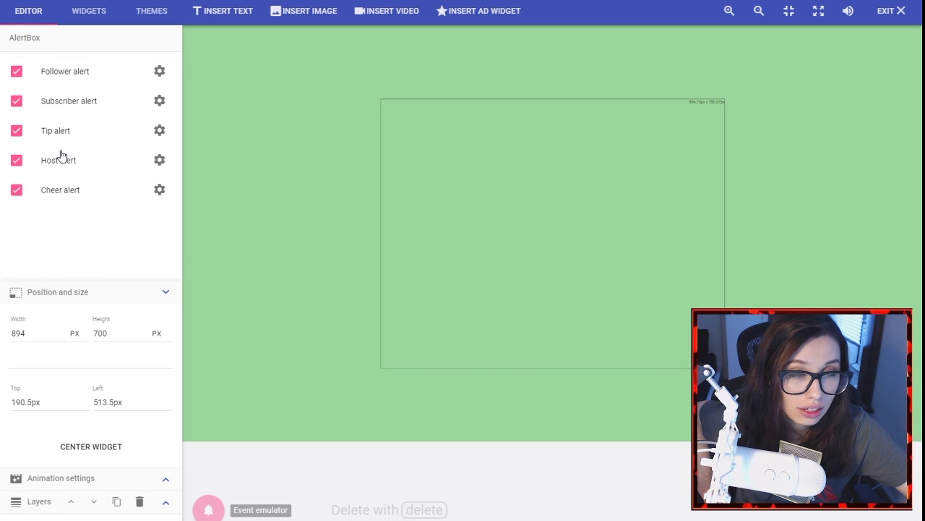
pyautogui.click(91, 11)
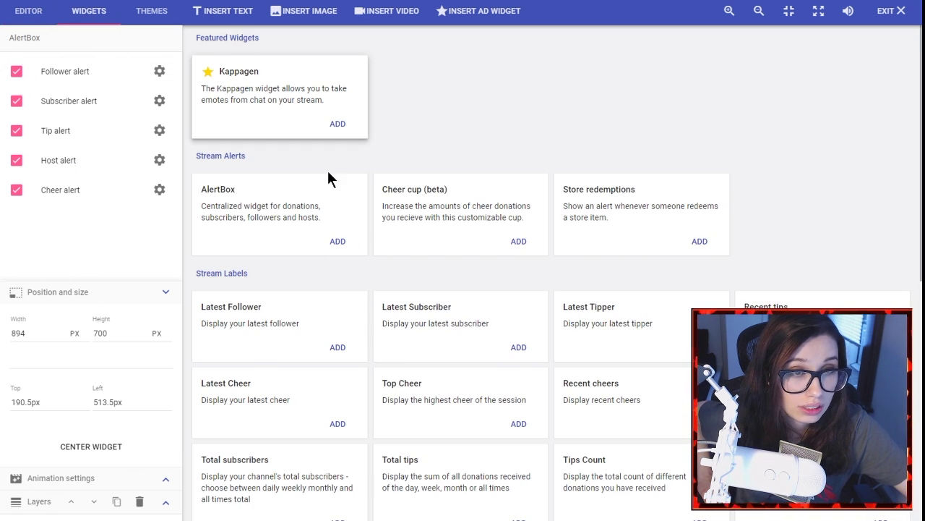
pyautogui.click(29, 12)
pyautogui.click(90, 11)
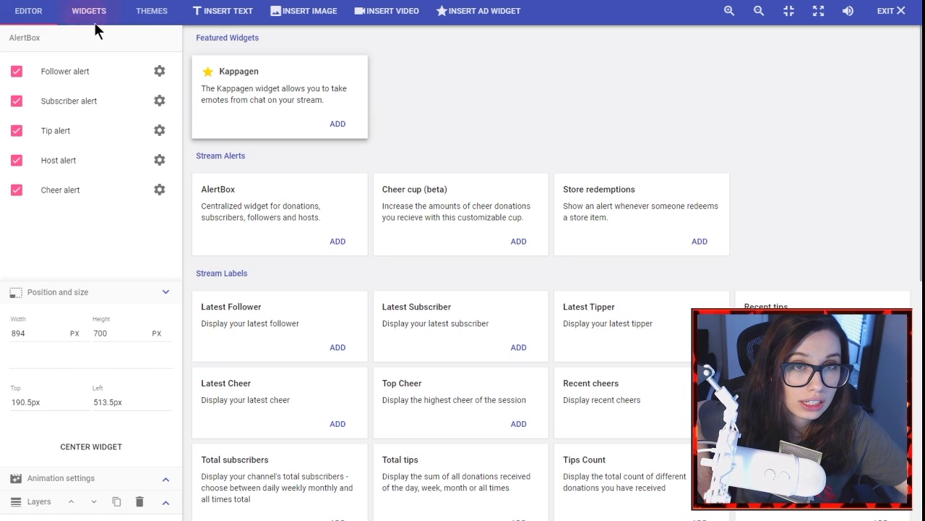
pyautogui.click(31, 11)
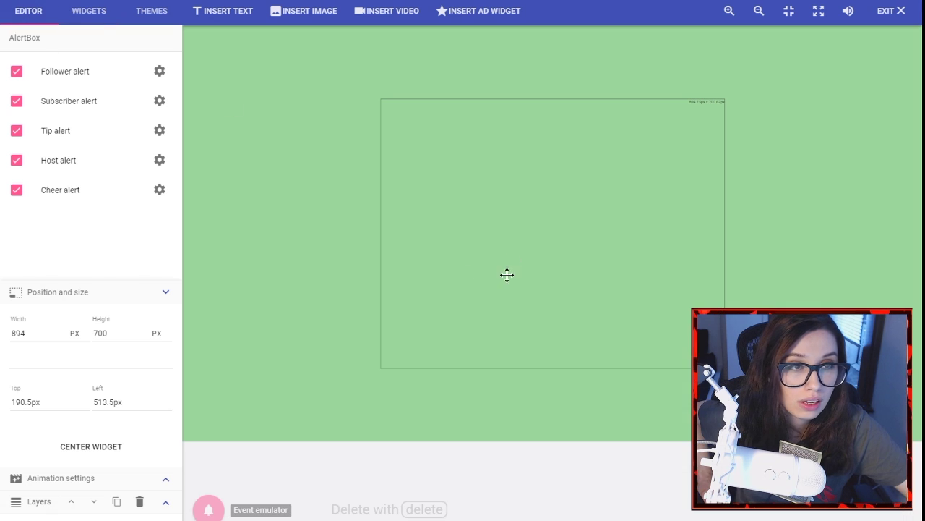
# Step: Give the follower alert a new image and a library sound at 28% volume
pyautogui.click(160, 72)
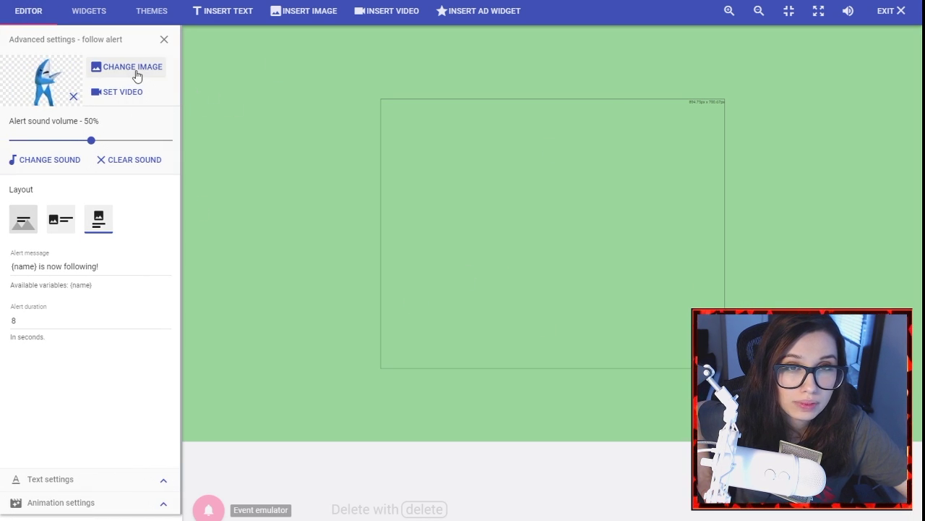
pyautogui.click(133, 69)
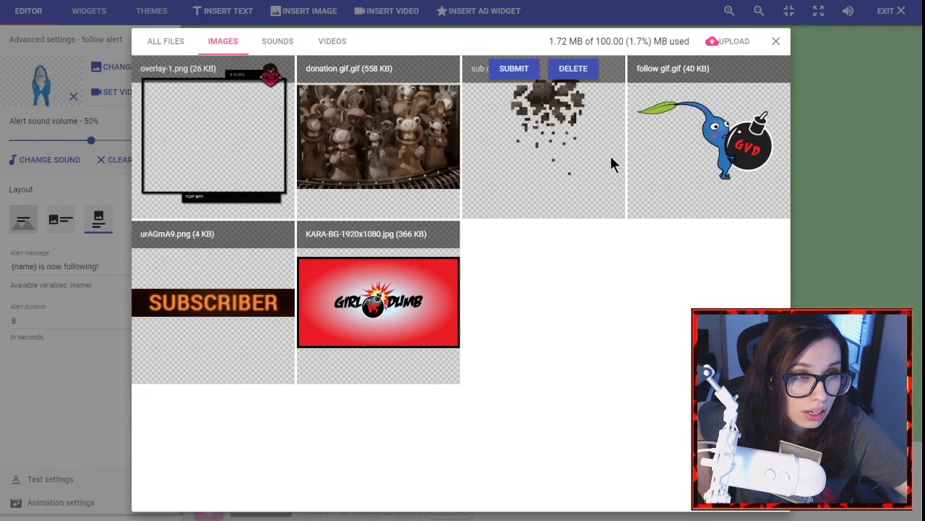
pyautogui.click(679, 70)
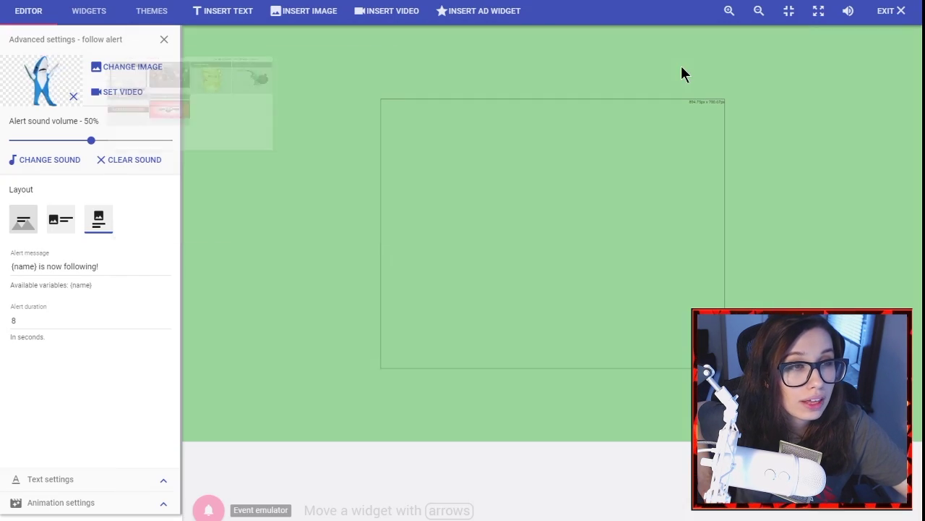
pyautogui.click(61, 160)
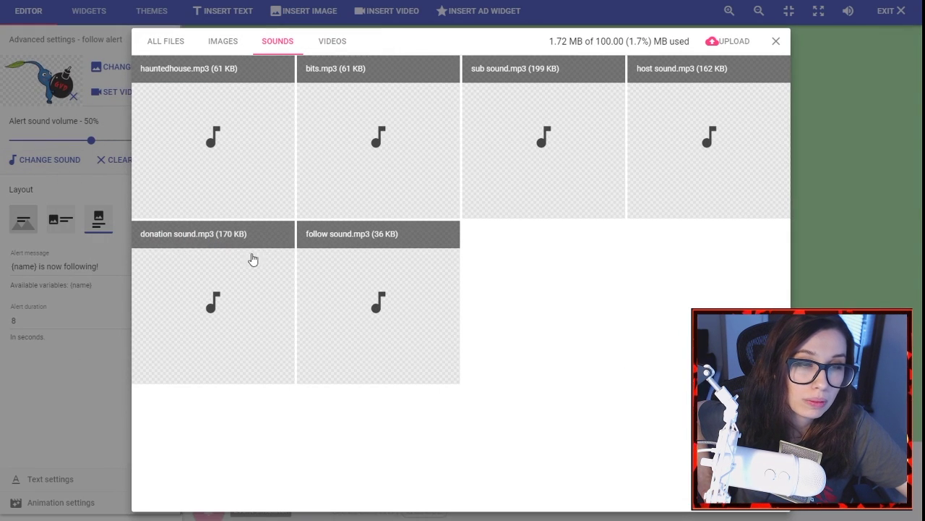
pyautogui.click(349, 234)
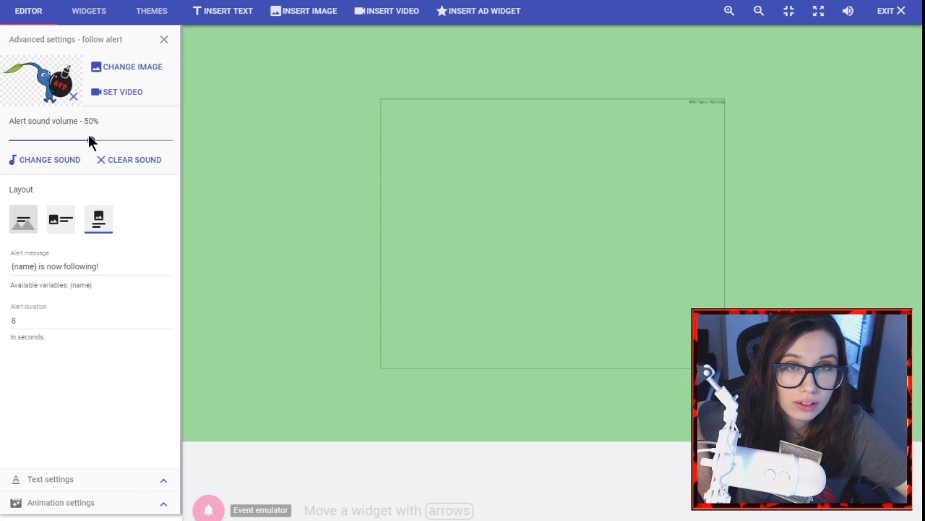
pyautogui.moveTo(90, 140); pyautogui.dragTo(55, 141)
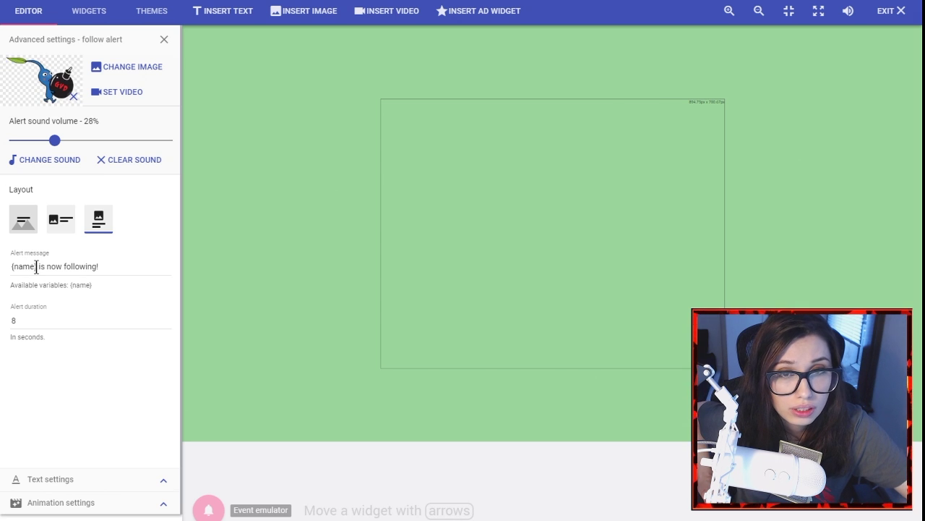
# Step: Review the follow alert's message wording, text settings and animation settings
pyautogui.moveTo(36, 268); pyautogui.dragTo(114, 266)
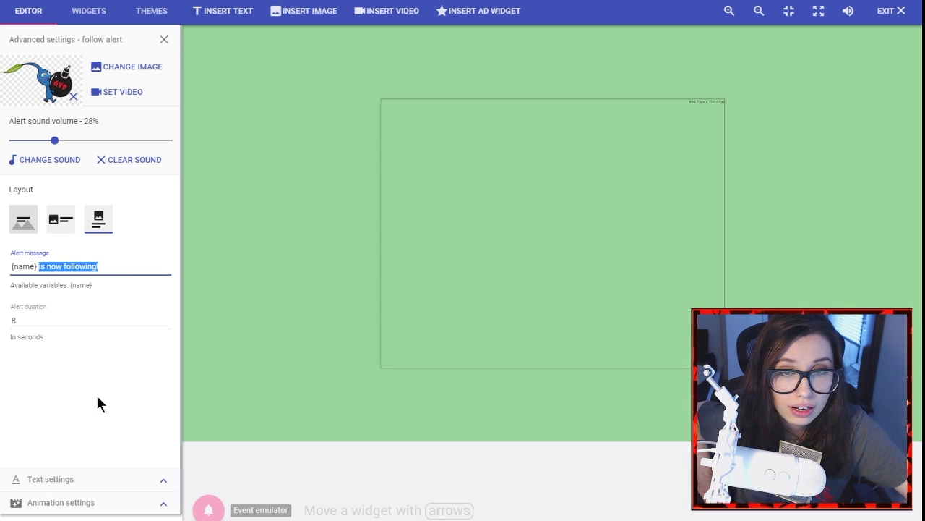
pyautogui.click(163, 480)
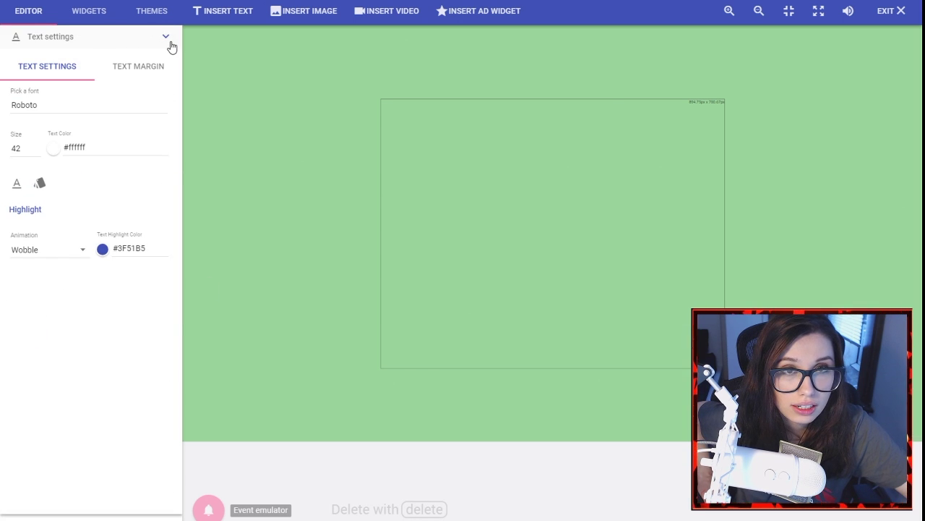
pyautogui.click(171, 45)
pyautogui.click(160, 506)
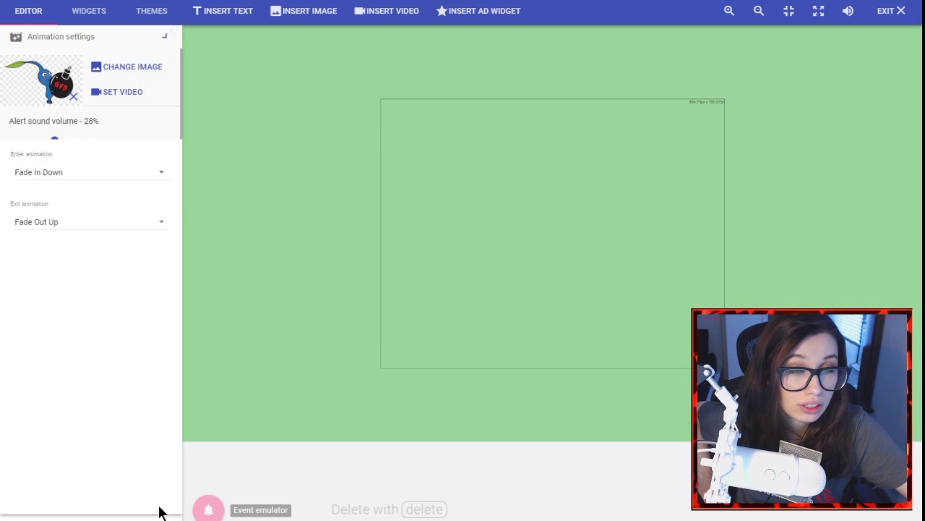
pyautogui.click(174, 42)
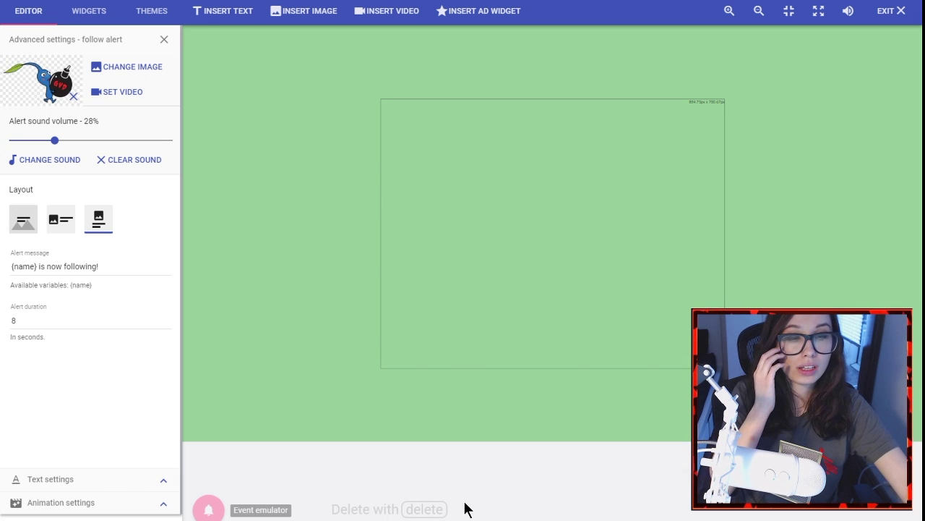
# Step: Preview the follow alert with a test follower and shrink the AlertBox to 552×485 px
pyautogui.moveTo(224, 510)
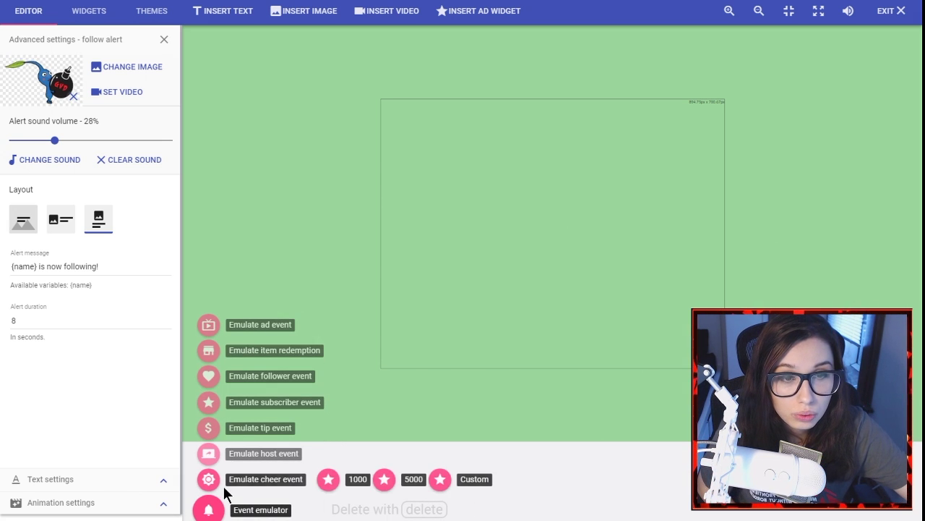
pyautogui.click(216, 380)
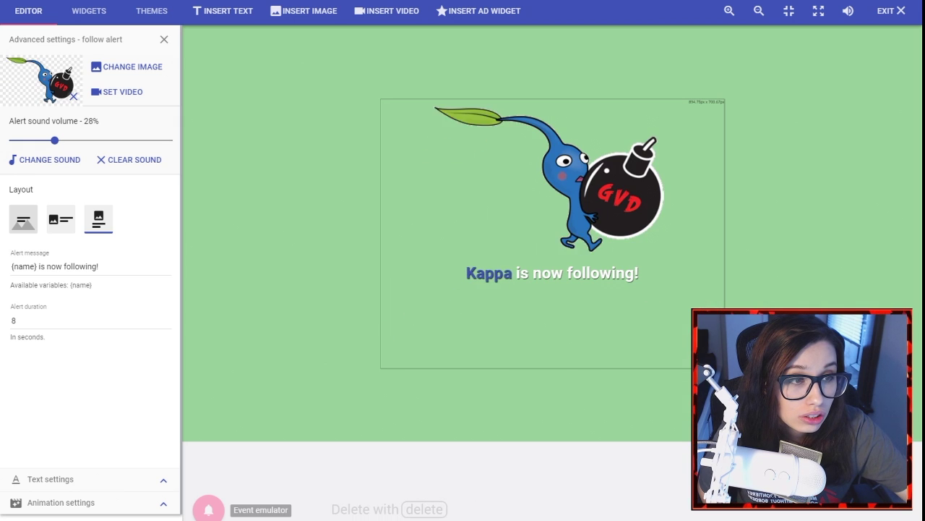
pyautogui.moveTo(724, 368); pyautogui.dragTo(588, 260)
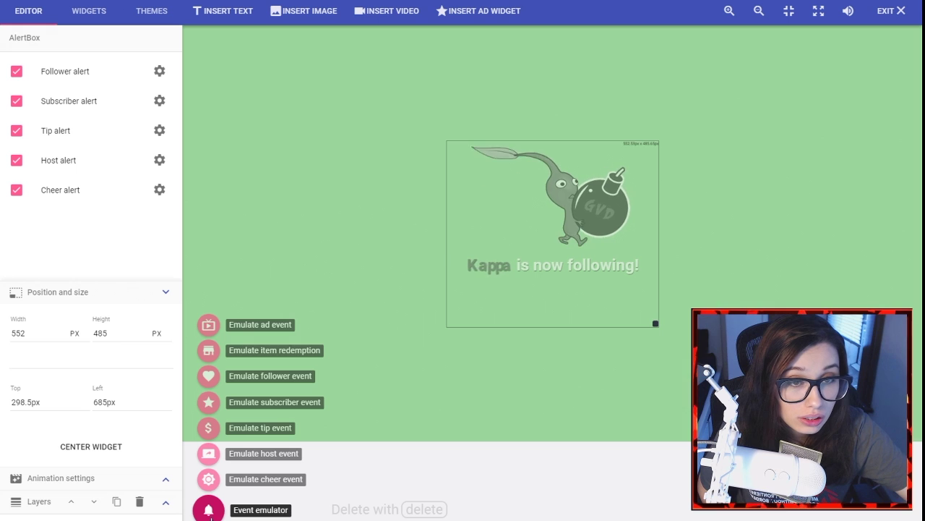
# Step: Open the Tip alert's settings and expand its Variations panel
pyautogui.moveTo(277, 428)
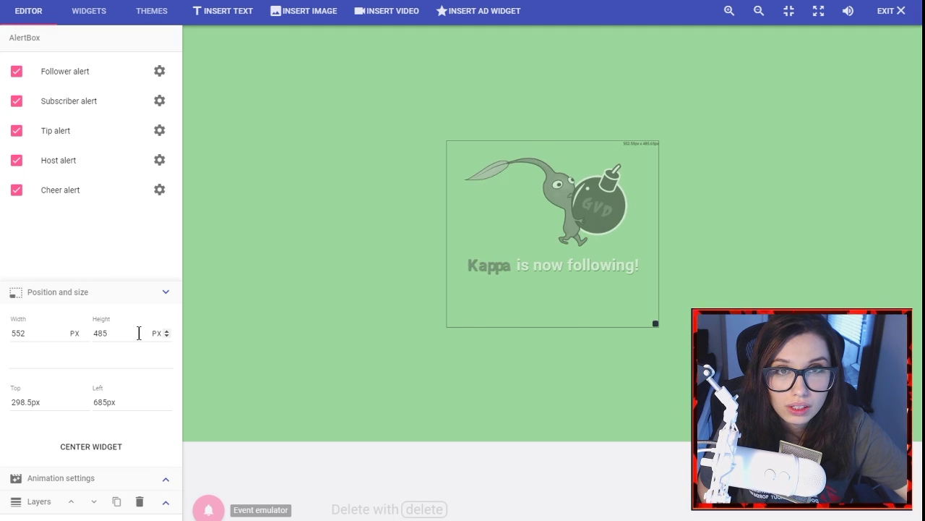
pyautogui.click(159, 132)
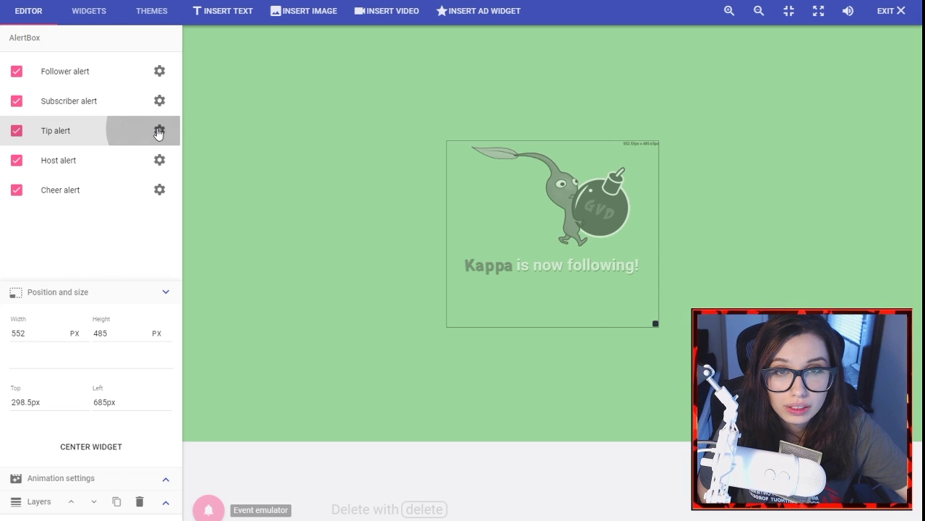
pyautogui.click(161, 435)
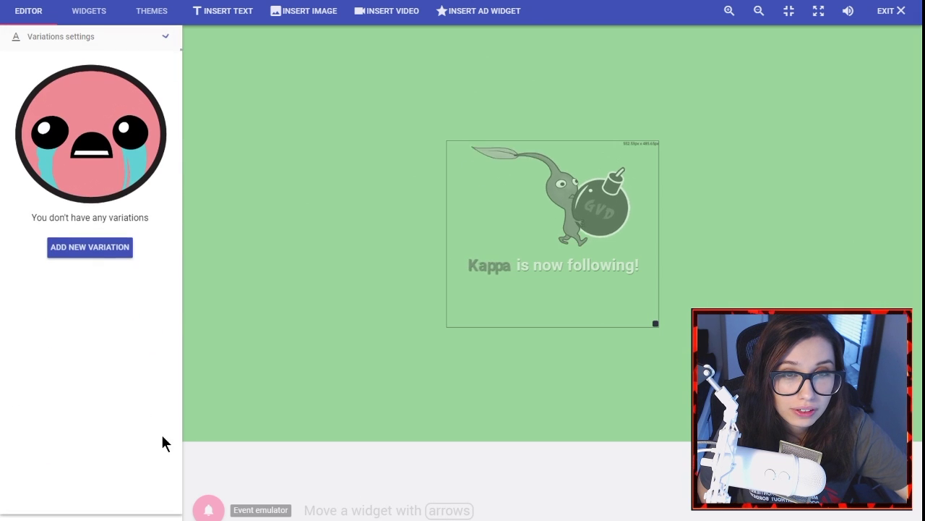
# Step: Save tip Variation 1, triggered when the tip amount is exactly 4.20
pyautogui.click(85, 248)
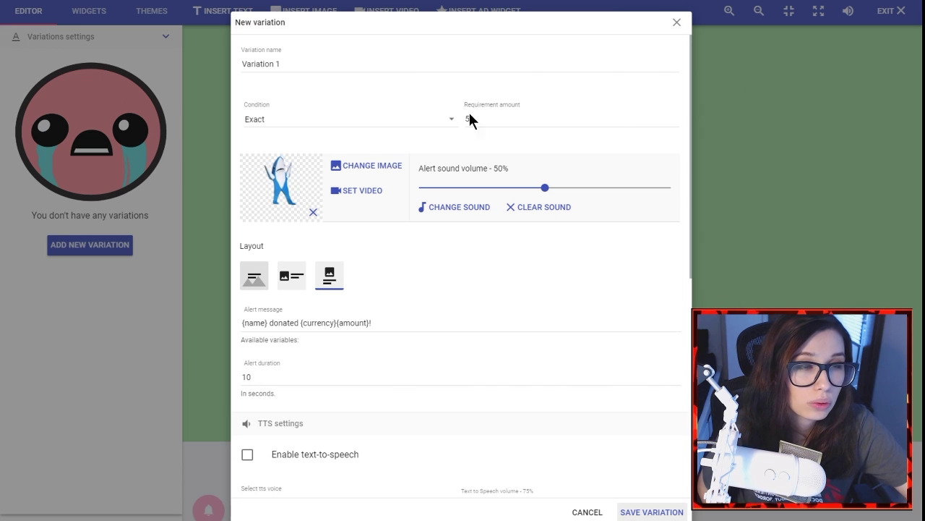
pyautogui.click(469, 116)
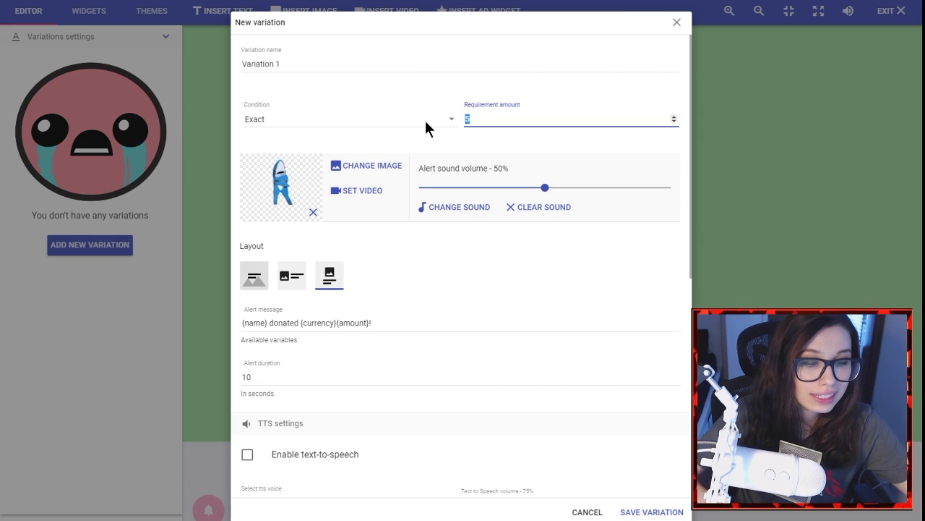
pyautogui.press('BackSpace')
pyautogui.write('4.20')
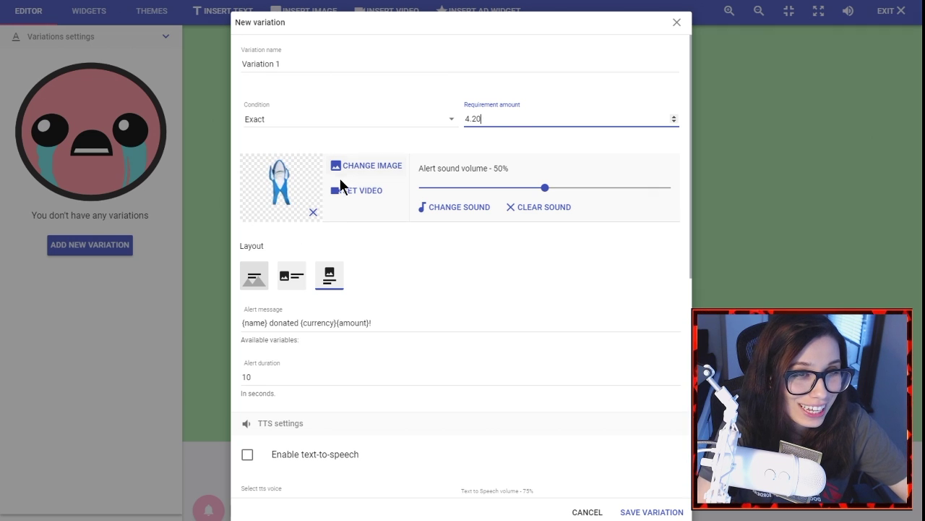
pyautogui.click(376, 174)
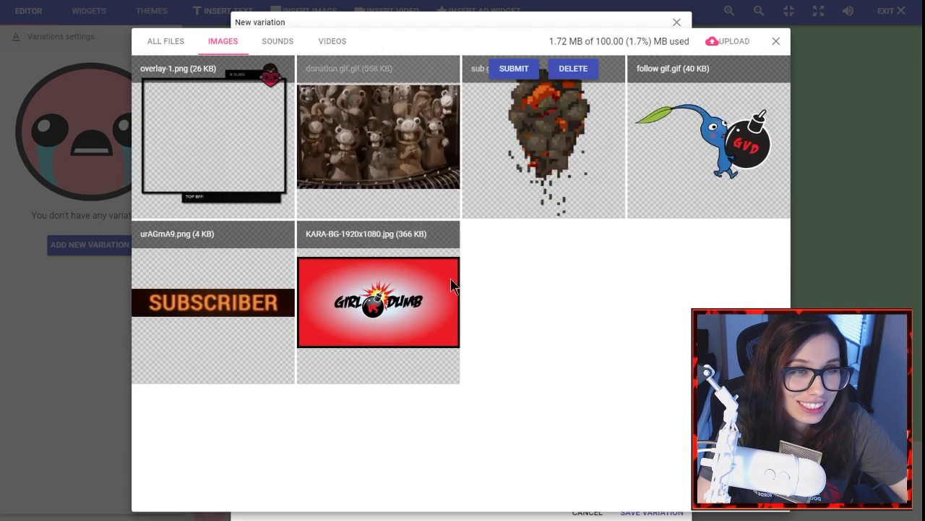
pyautogui.click(776, 44)
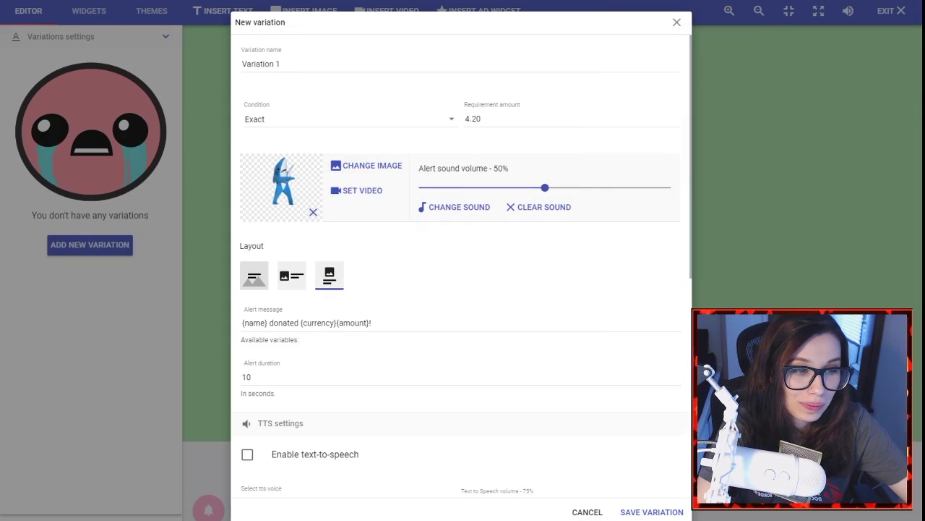
pyautogui.click(653, 512)
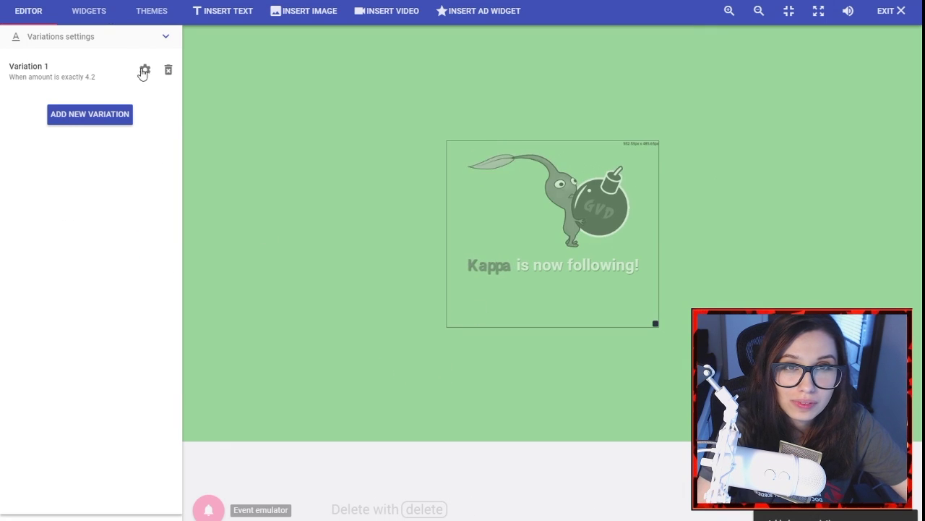
# Step: Leave the tip settings and add a Latest Follower stream label to the overlay
pyautogui.click(165, 36)
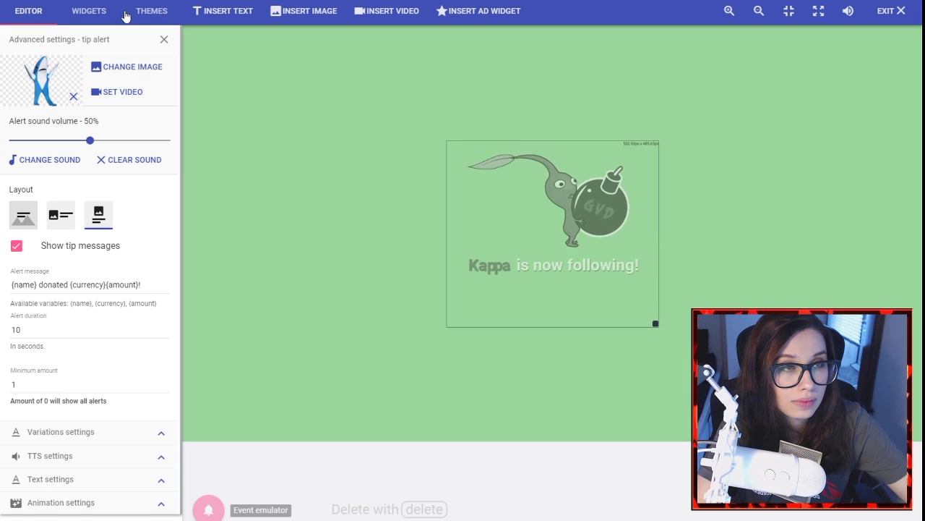
pyautogui.click(86, 14)
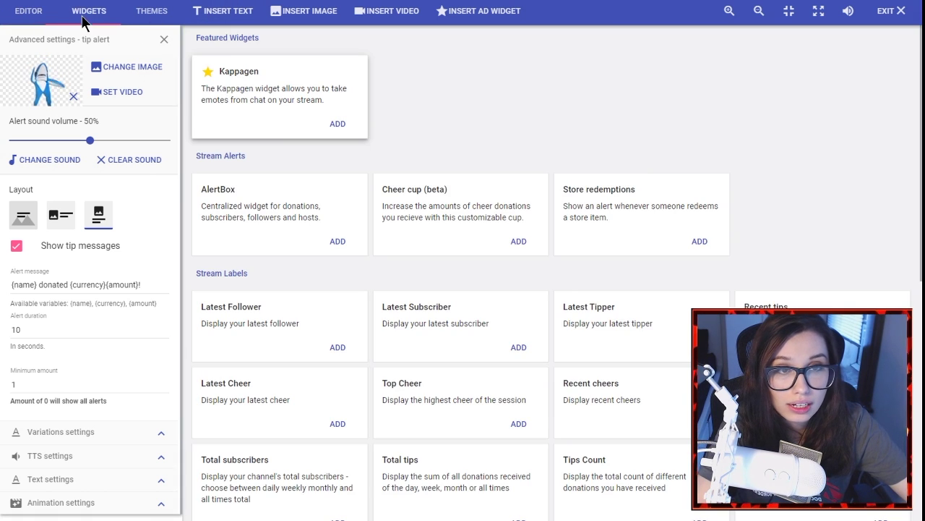
pyautogui.scroll(-2, 551, 330)
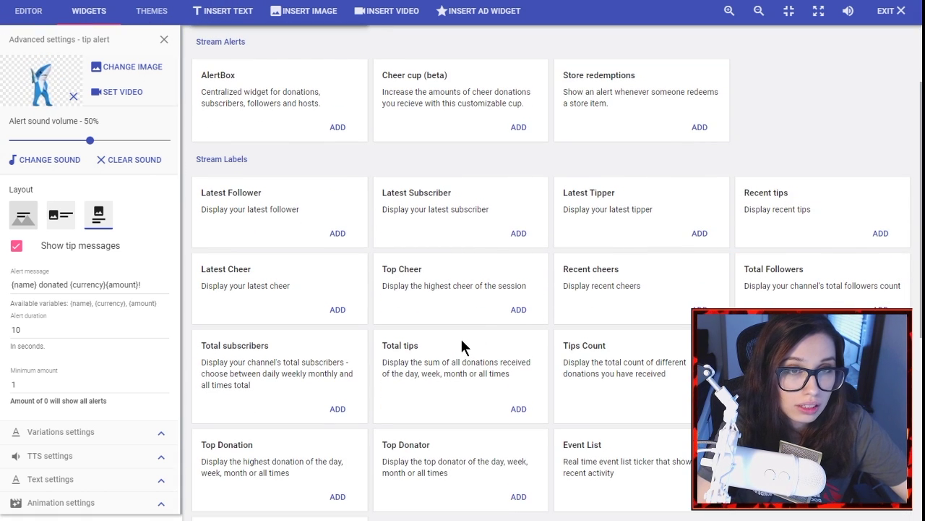
pyautogui.click(340, 239)
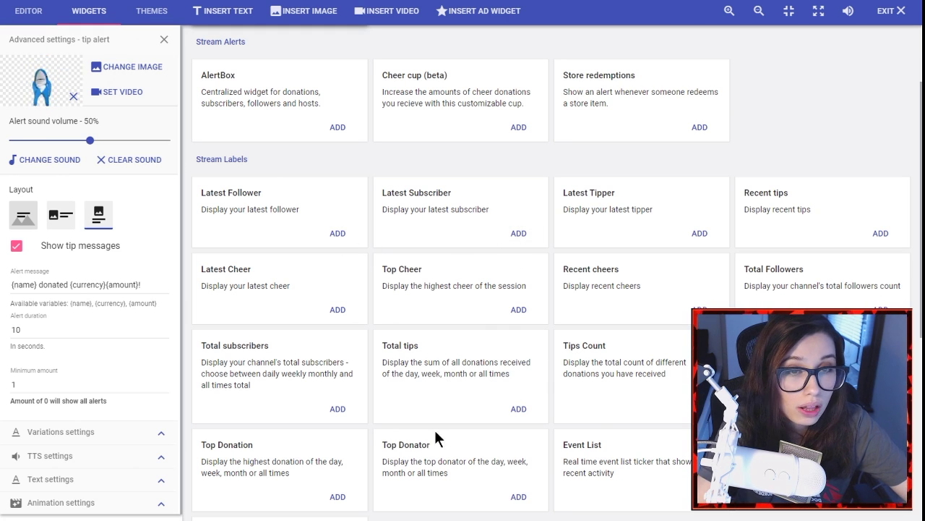
pyautogui.click(337, 236)
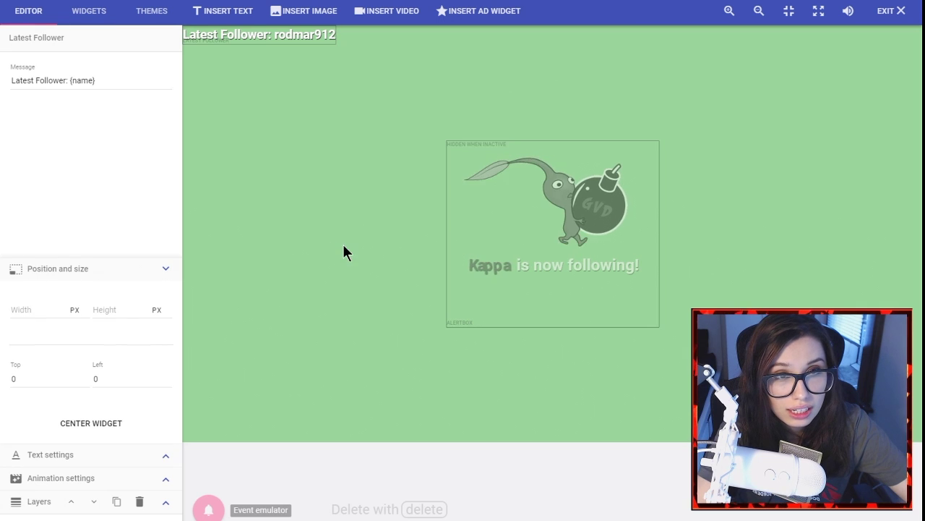
# Step: Move the Latest Follower label bottom-left, then add a Tip Goal sized 502×169 near the top-left
pyautogui.moveTo(278, 39); pyautogui.dragTo(283, 427)
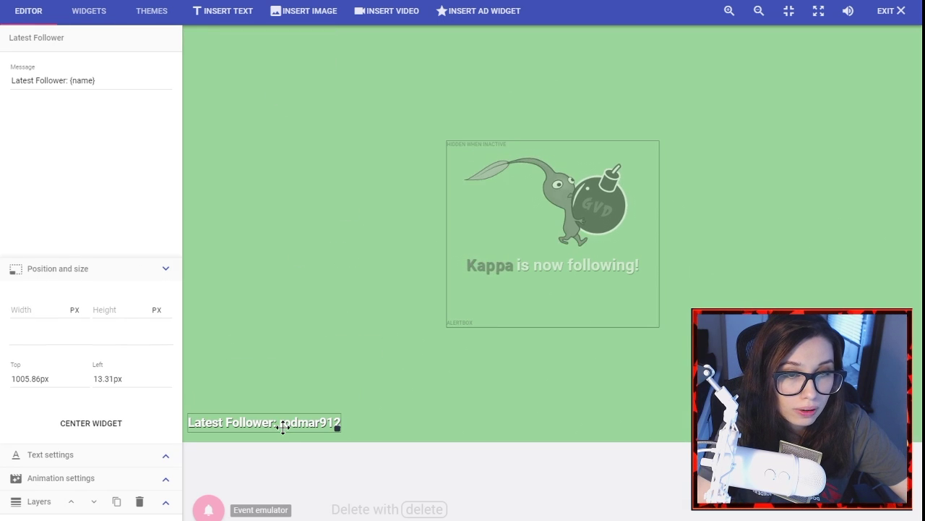
pyautogui.click(88, 10)
pyautogui.scroll(-5, 537, 353)
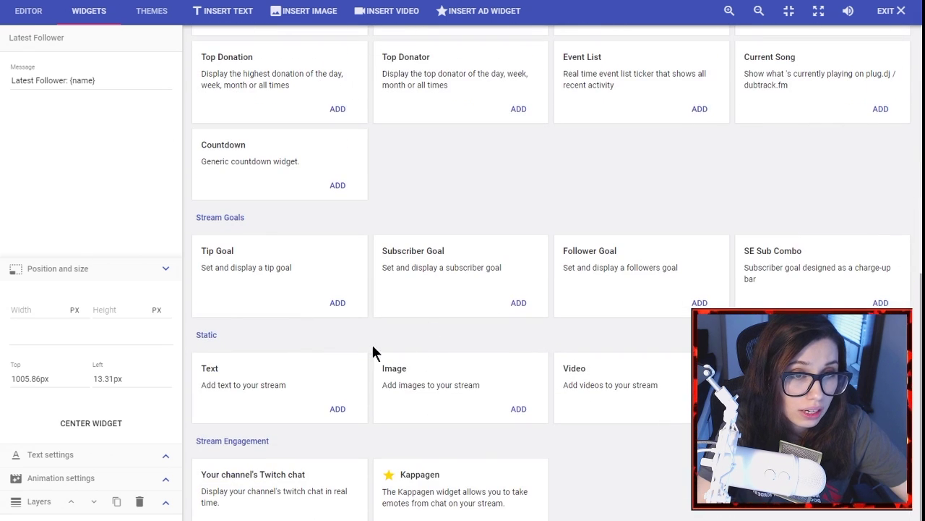
pyautogui.click(337, 303)
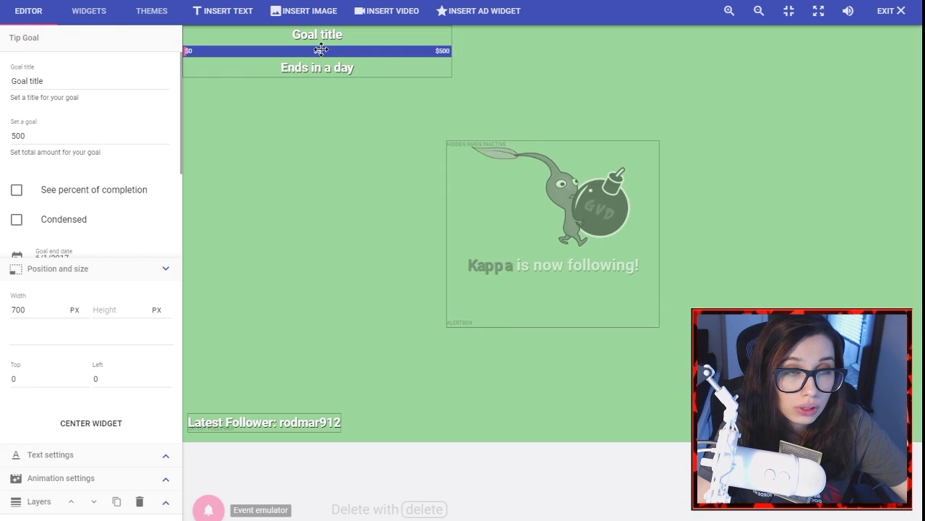
pyautogui.moveTo(319, 48); pyautogui.dragTo(334, 63)
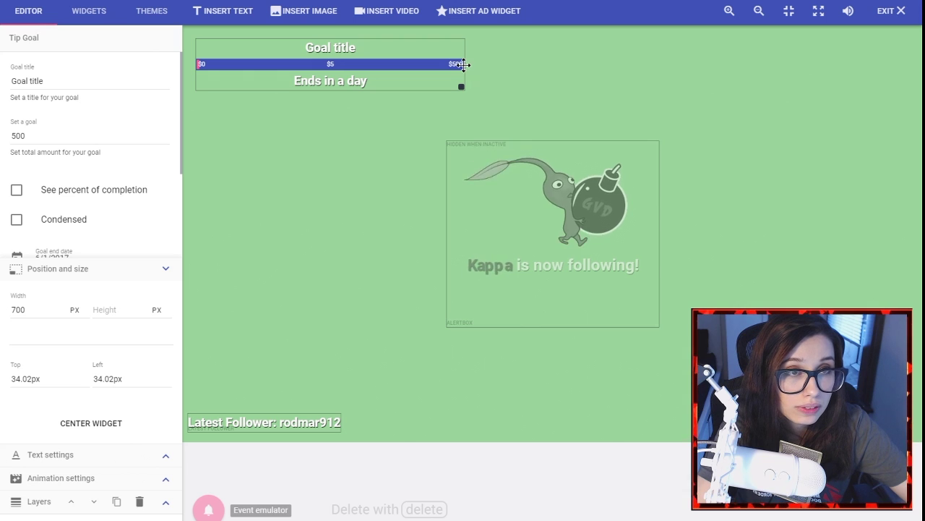
pyautogui.moveTo(461, 84); pyautogui.dragTo(385, 100)
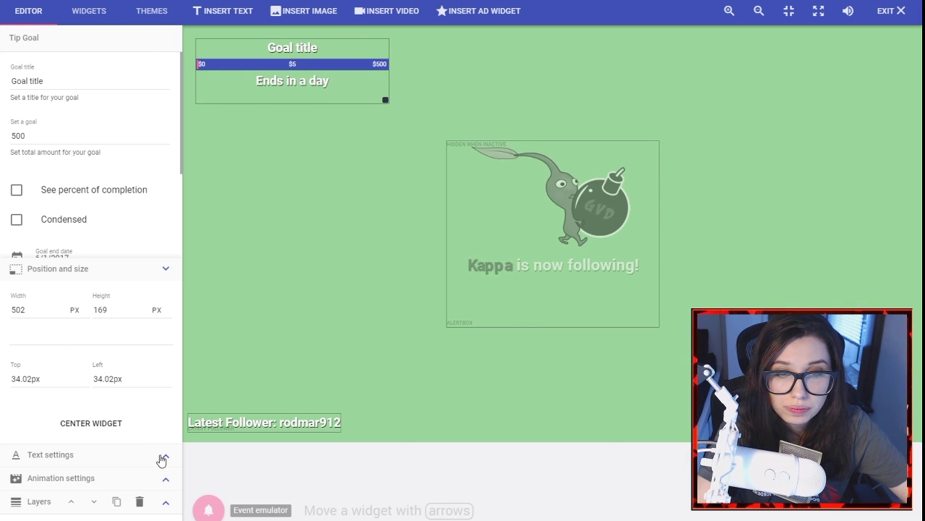
# Step: Add a Kappagen emote widget to the overlay
pyautogui.scroll(-2, 120, 200)
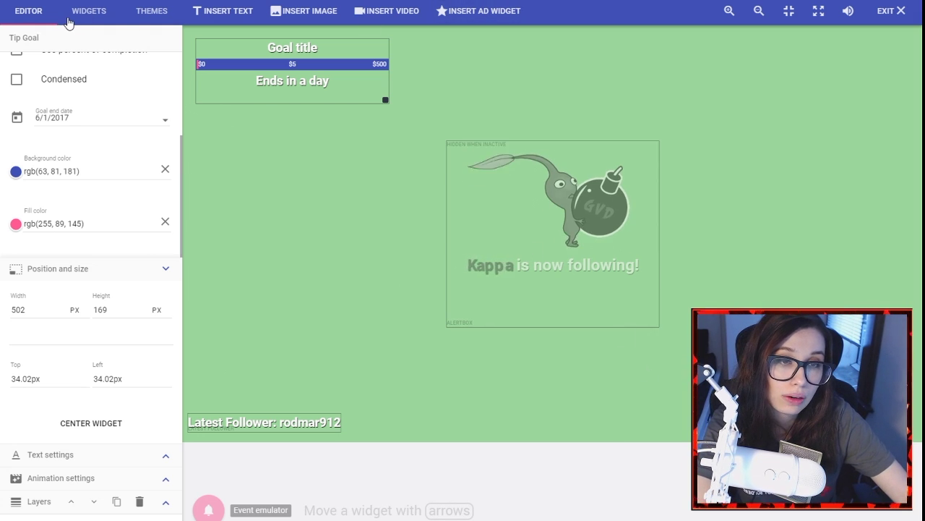
pyautogui.click(70, 18)
pyautogui.scroll(-1, 379, 193)
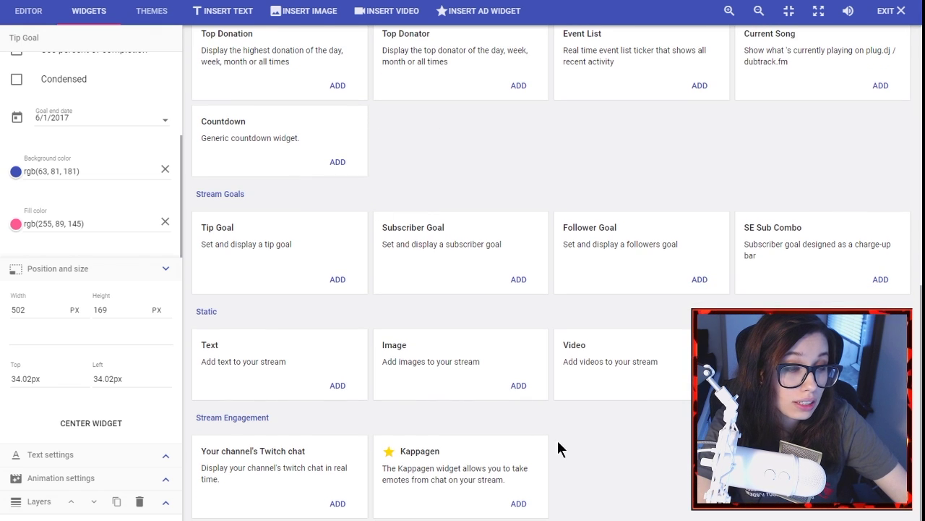
pyautogui.click(519, 503)
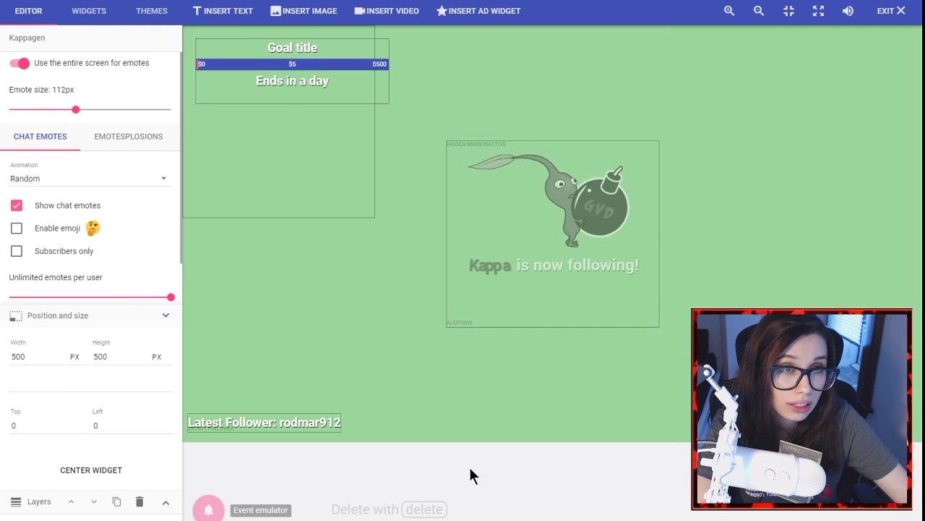
# Step: Set Kappagen's animation to Bounce and stretch its box to 992×287 at the lower-left
pyautogui.moveTo(295, 211); pyautogui.dragTo(345, 370)
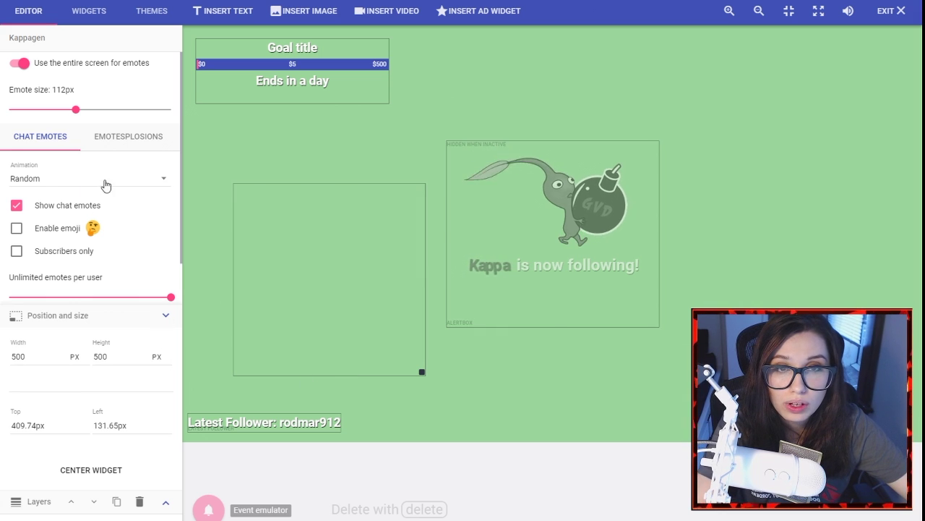
pyautogui.click(159, 182)
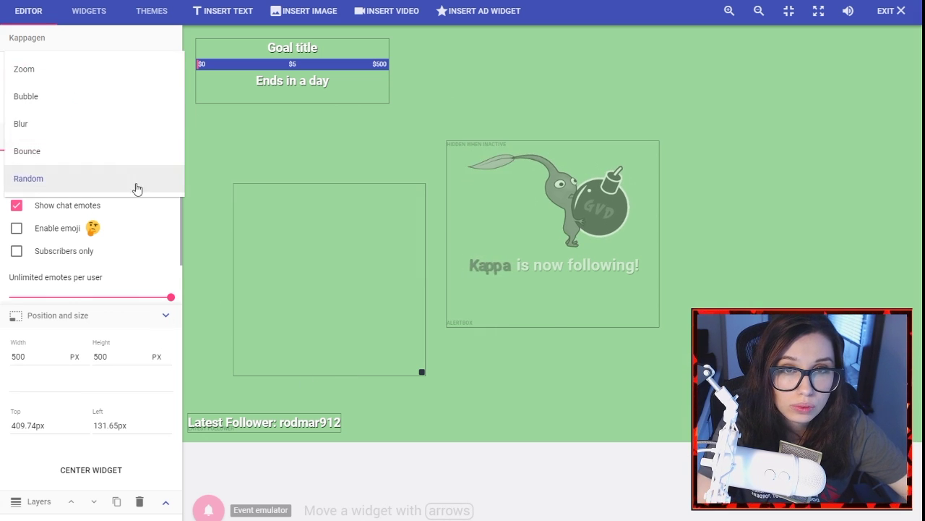
pyautogui.click(116, 151)
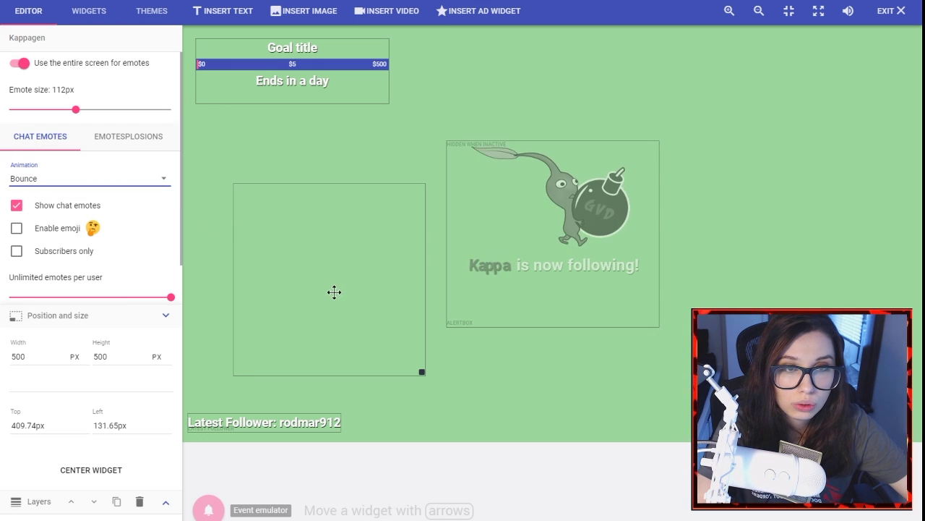
pyautogui.moveTo(334, 292); pyautogui.dragTo(297, 308)
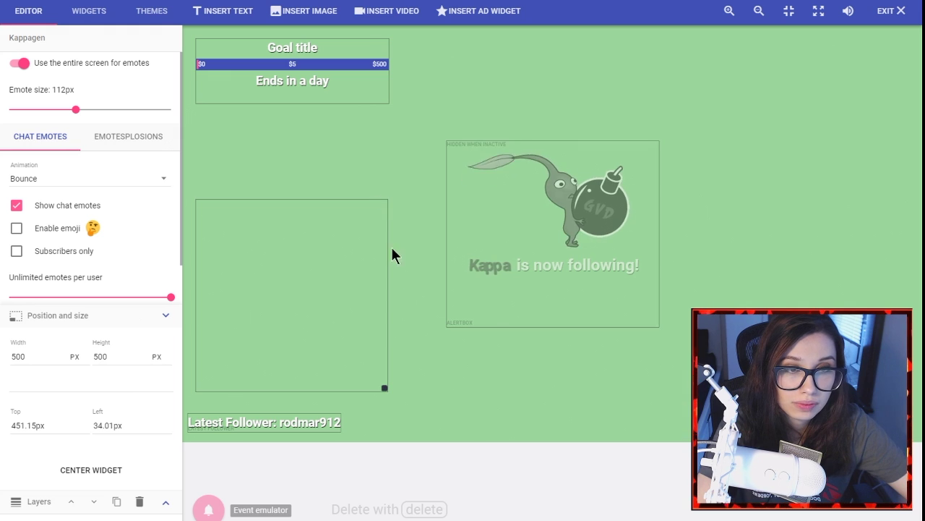
pyautogui.moveTo(385, 388); pyautogui.dragTo(536, 402)
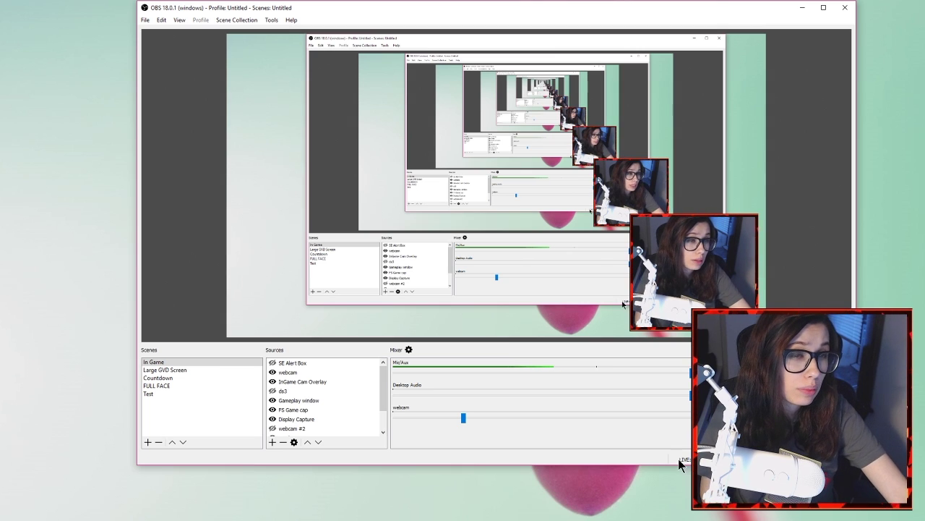
# Step: Add a new Browser Source to the Sources list named 'Test Overlay'
pyautogui.click(272, 441)
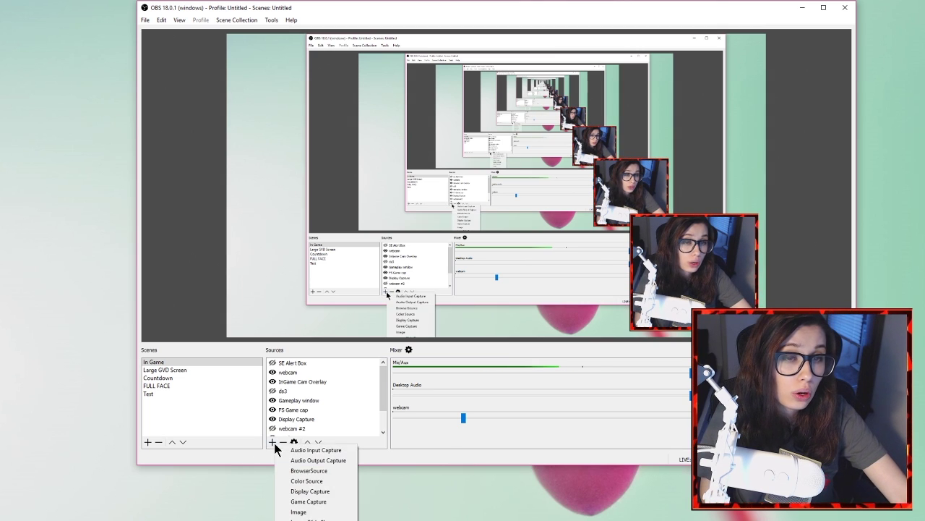
pyautogui.click(309, 471)
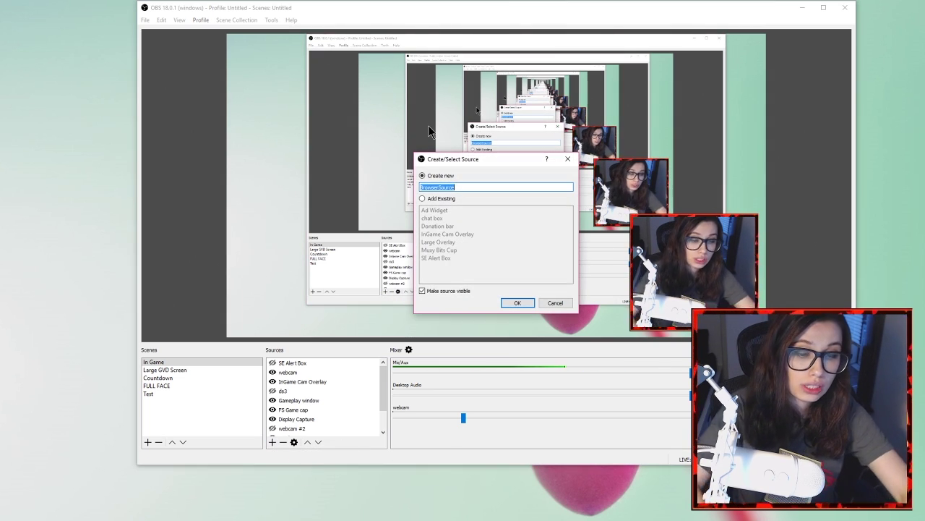
pyautogui.write('Test Over')
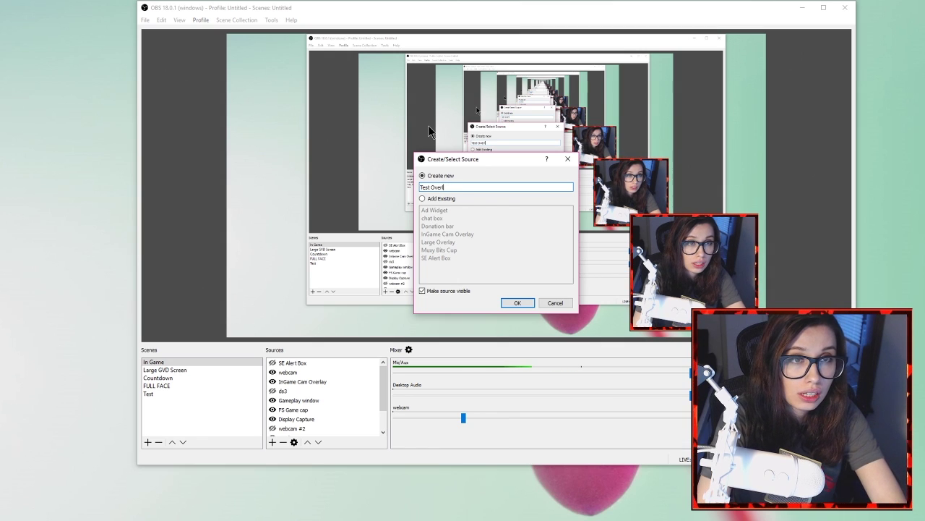
pyautogui.write('lay')
pyautogui.press('Return')
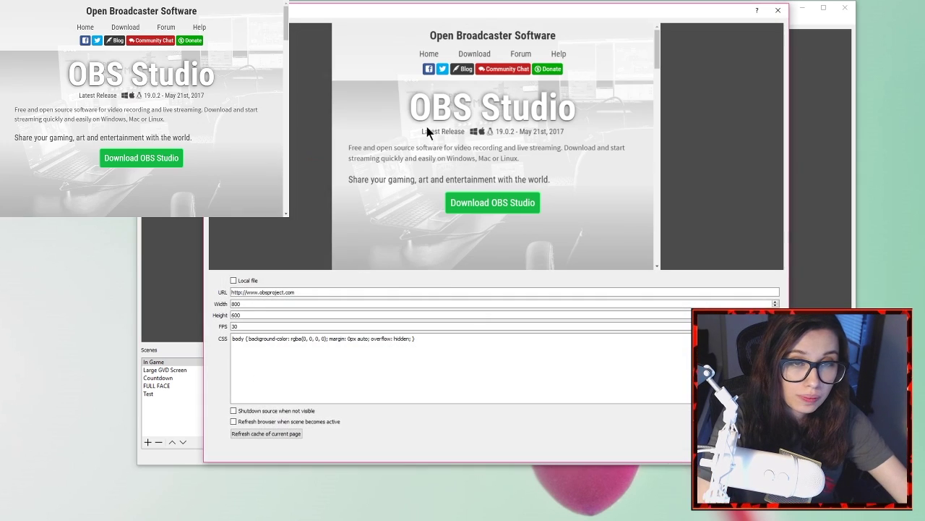
# Step: Set the source to the pasted overlay URL at 1920×1080, 60 FPS, with empty CSS
pyautogui.tripleClick(347, 291)
pyautogui.hotkey('ctrl', 'v')
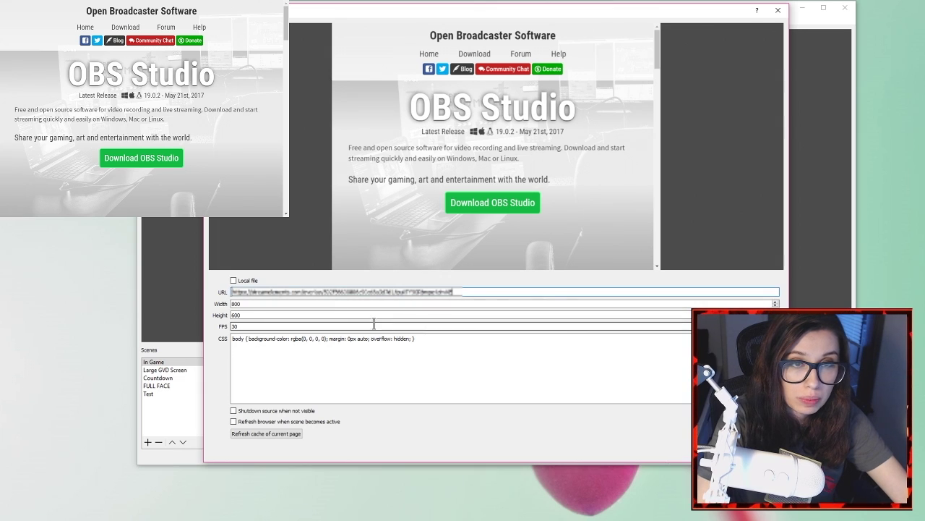
pyautogui.press('Tab')
pyautogui.write('1')
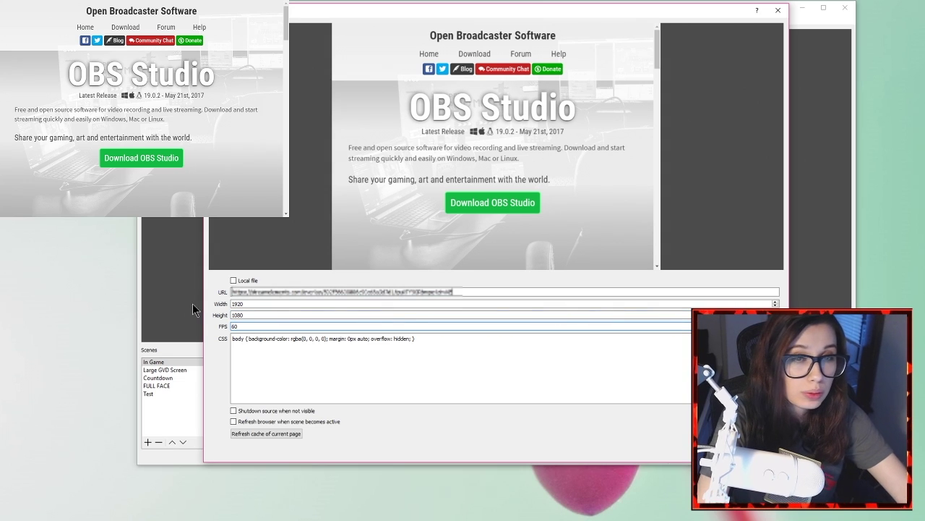
pyautogui.press('Tab')
pyautogui.hotkey('ctrl', 'a')
pyautogui.press('Delete')
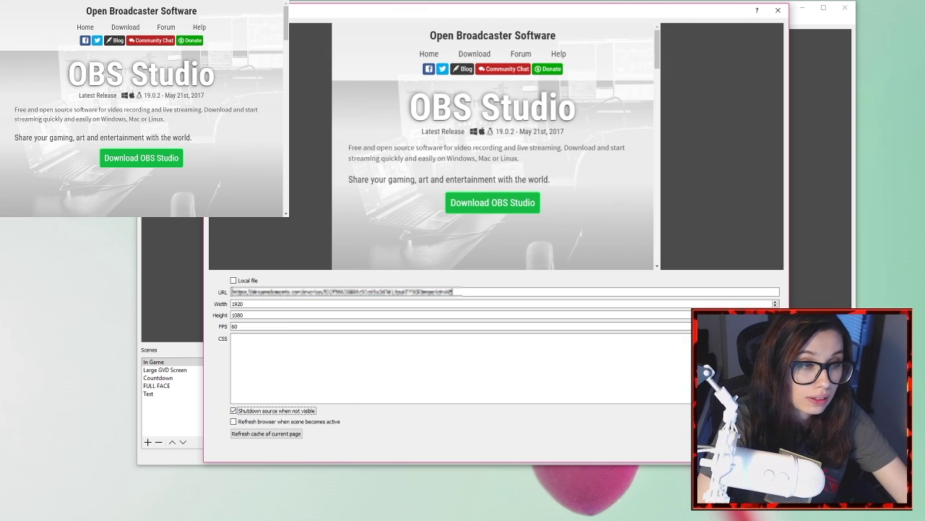
pyautogui.click(723, 450)
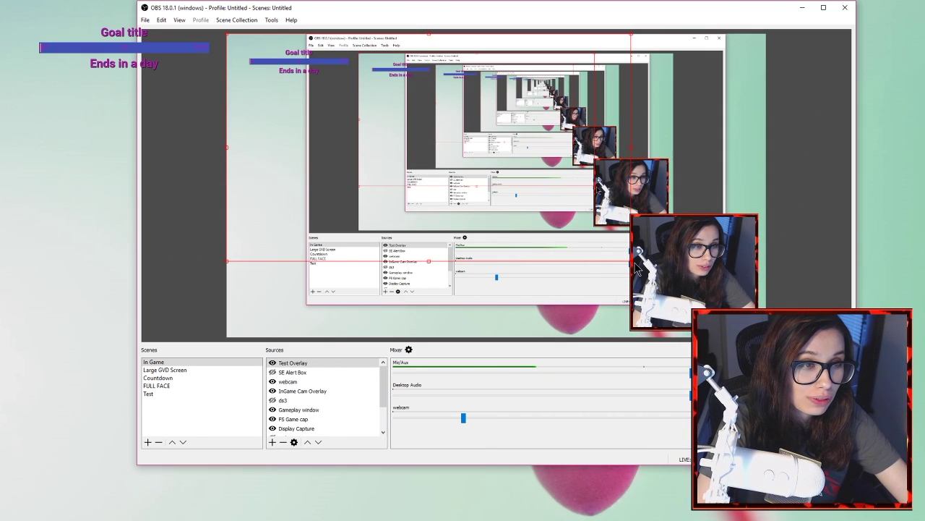
# Step: Scale the Test Overlay source to fill the canvas, then return to the StreamElements editor
pyautogui.moveTo(634, 266); pyautogui.dragTo(765, 336)
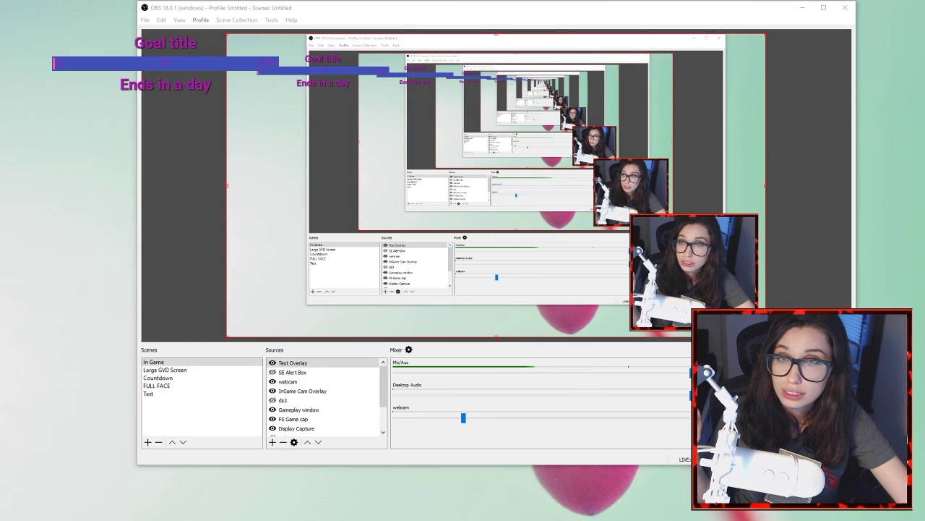
pyautogui.hotkey('alt', 'Tab')
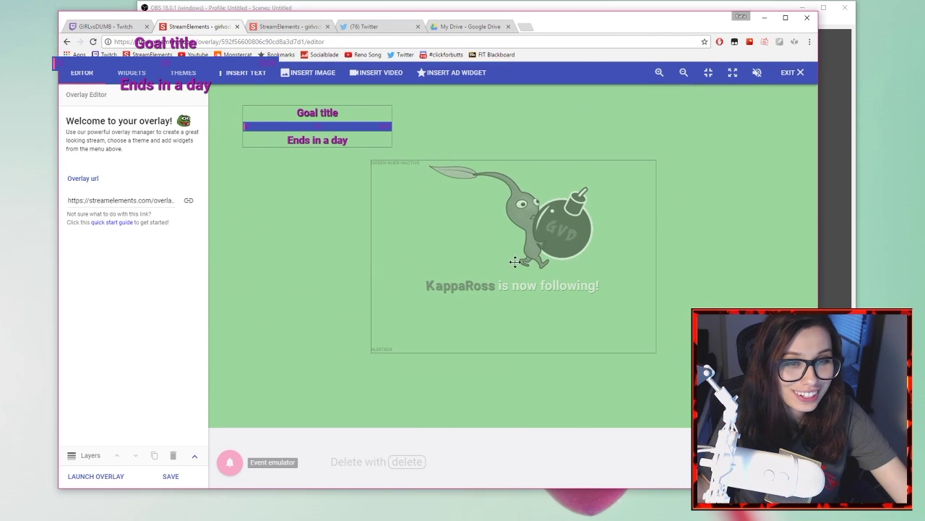
# Step: Emulate a test follower alert, then select the Test Overlay source back in OBS
pyautogui.moveTo(230, 462)
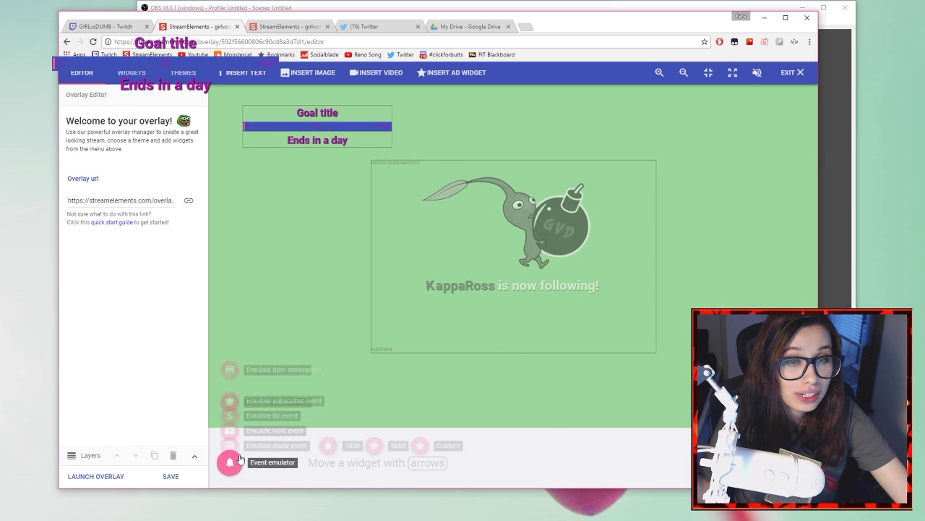
pyautogui.moveTo(246, 420)
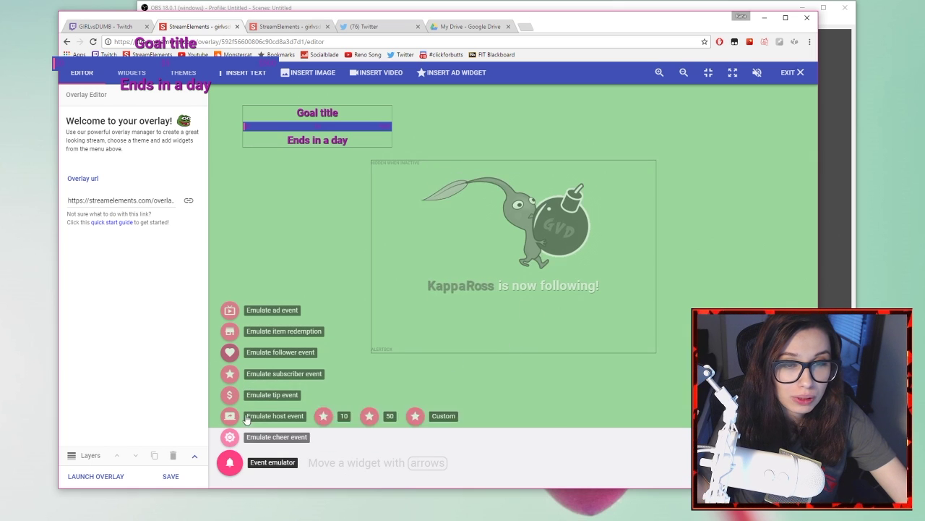
pyautogui.click(230, 352)
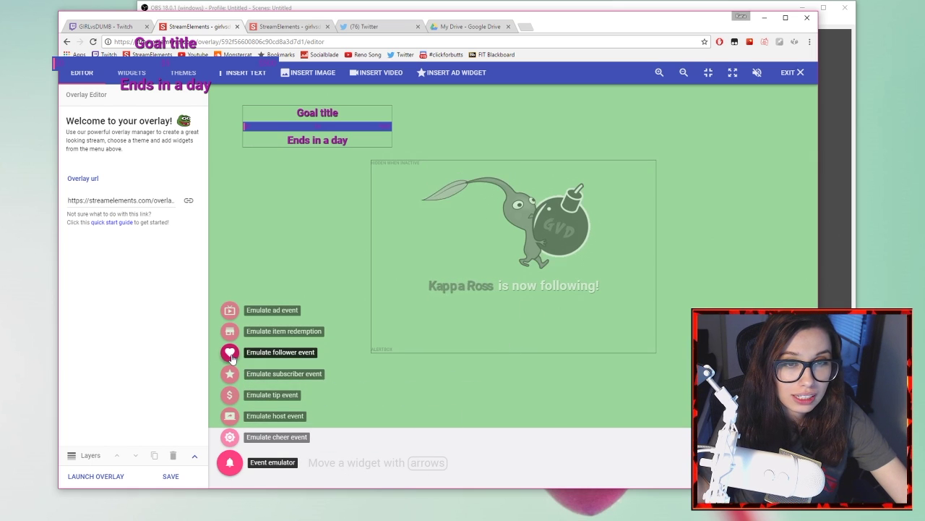
pyautogui.click(592, 6)
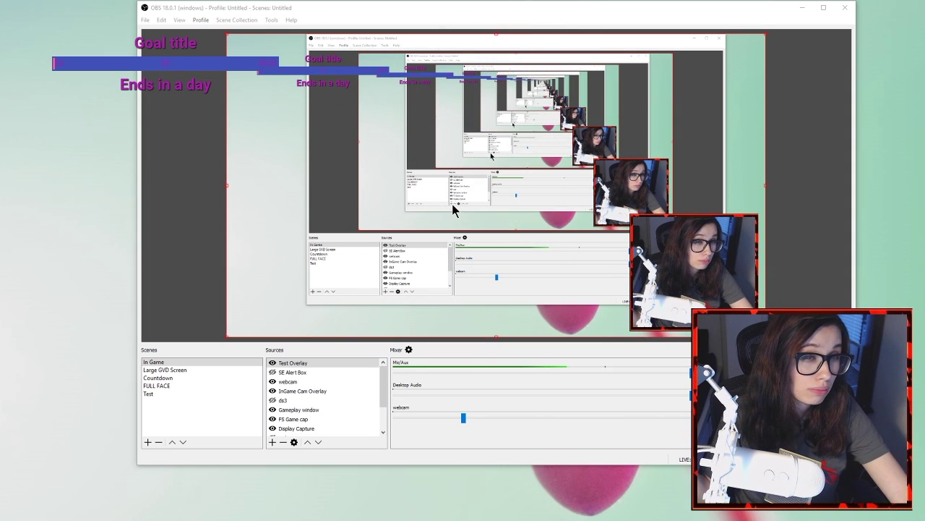
pyautogui.click(294, 364)
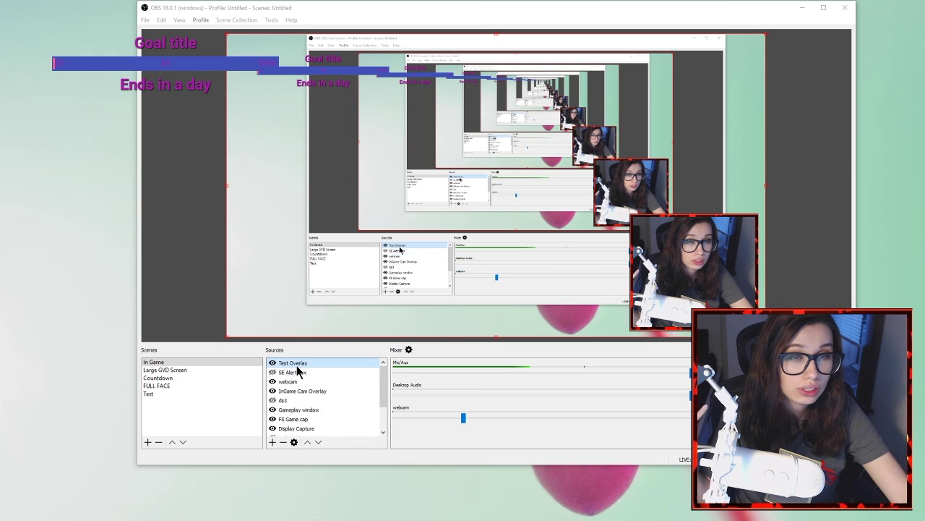